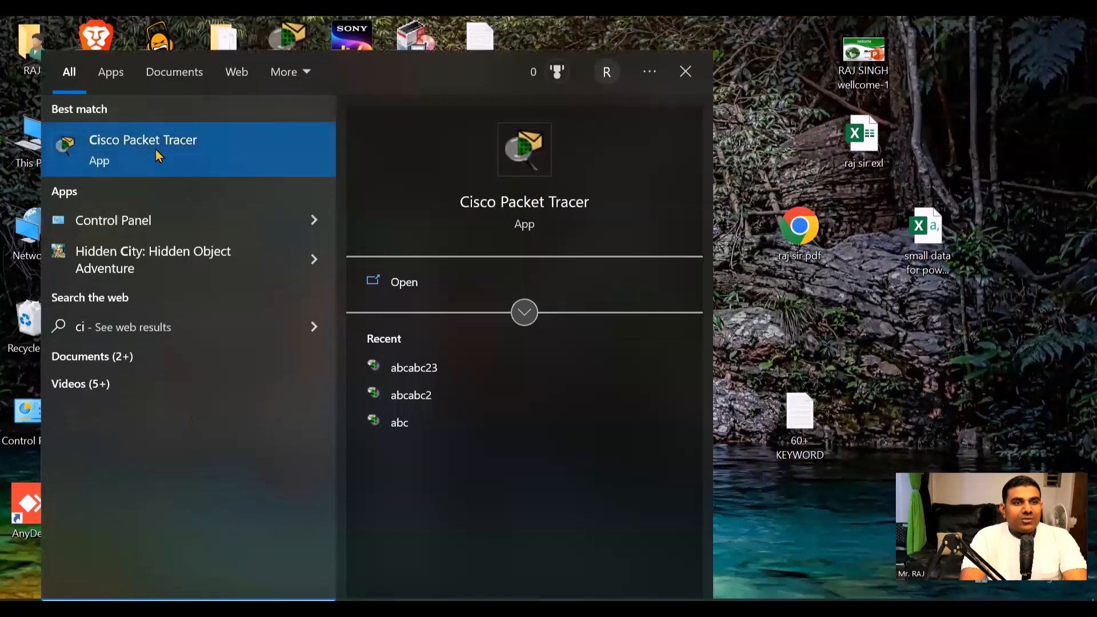
# - Launch Cisco Packet Tracer from the system search results
pyautogui.click(157, 150)
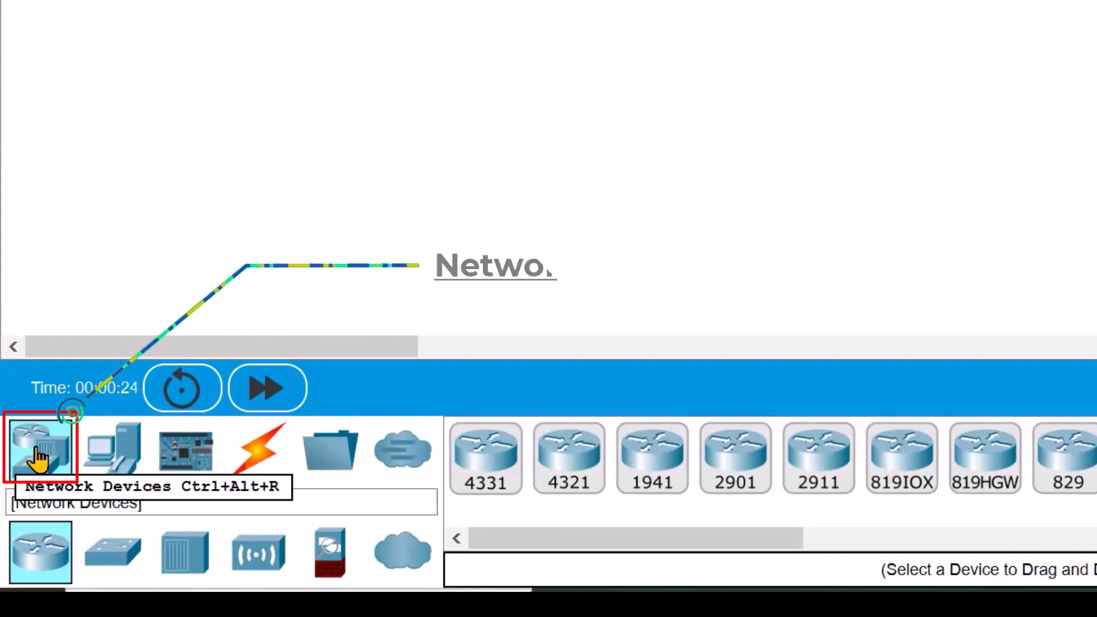
# - Examine the available device categories: routers, switches, end devices and connection types
pyautogui.click(132, 563)
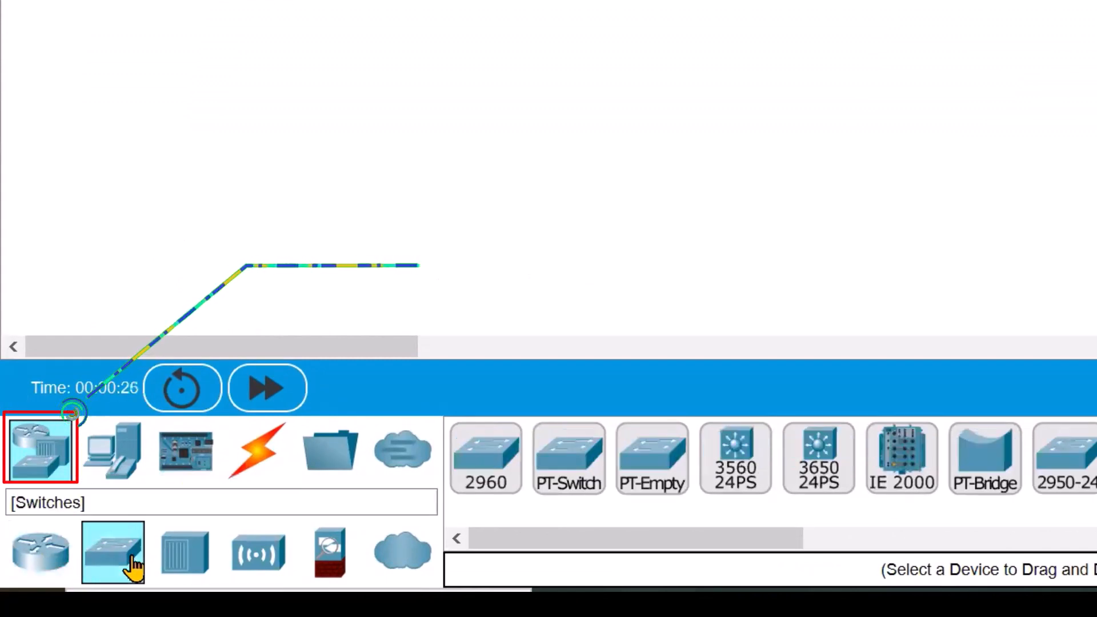
pyautogui.click(51, 557)
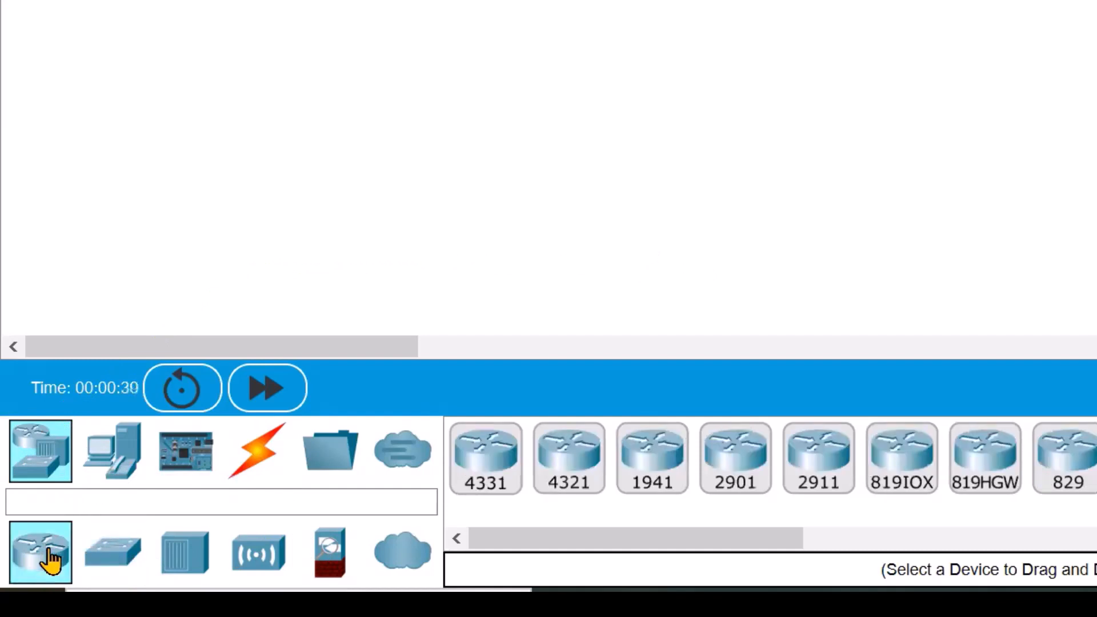
pyautogui.click(93, 472)
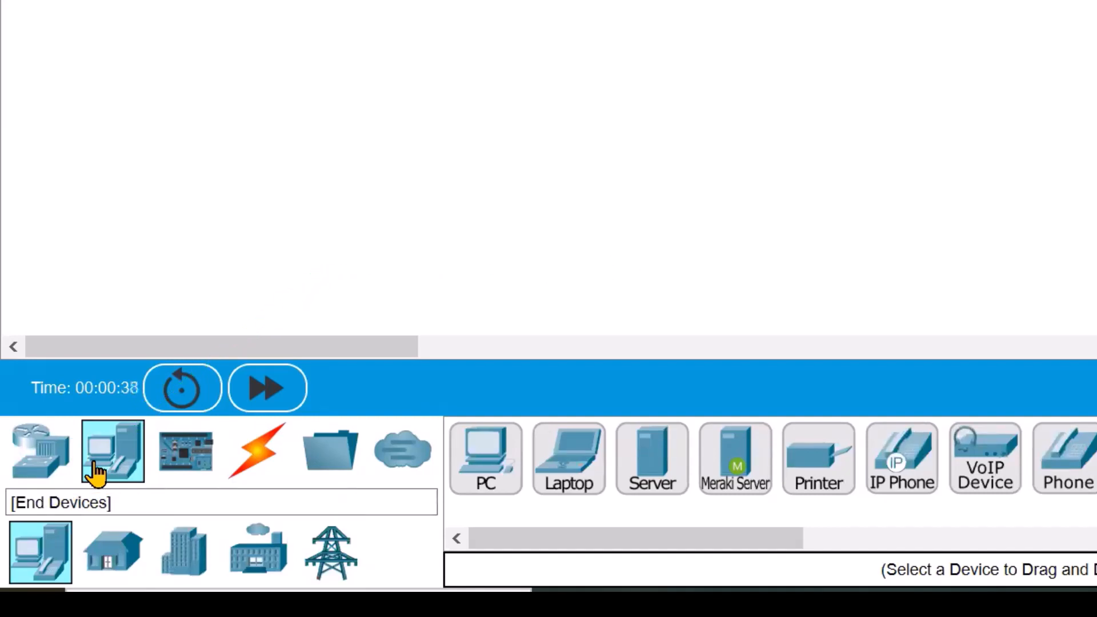
pyautogui.click(54, 461)
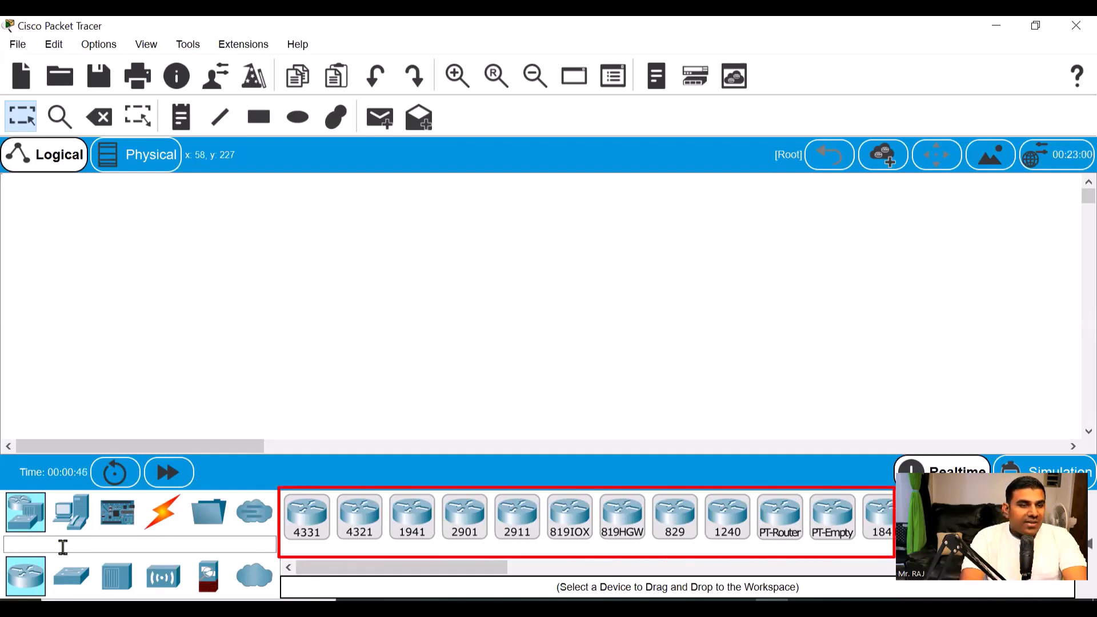
pyautogui.click(74, 580)
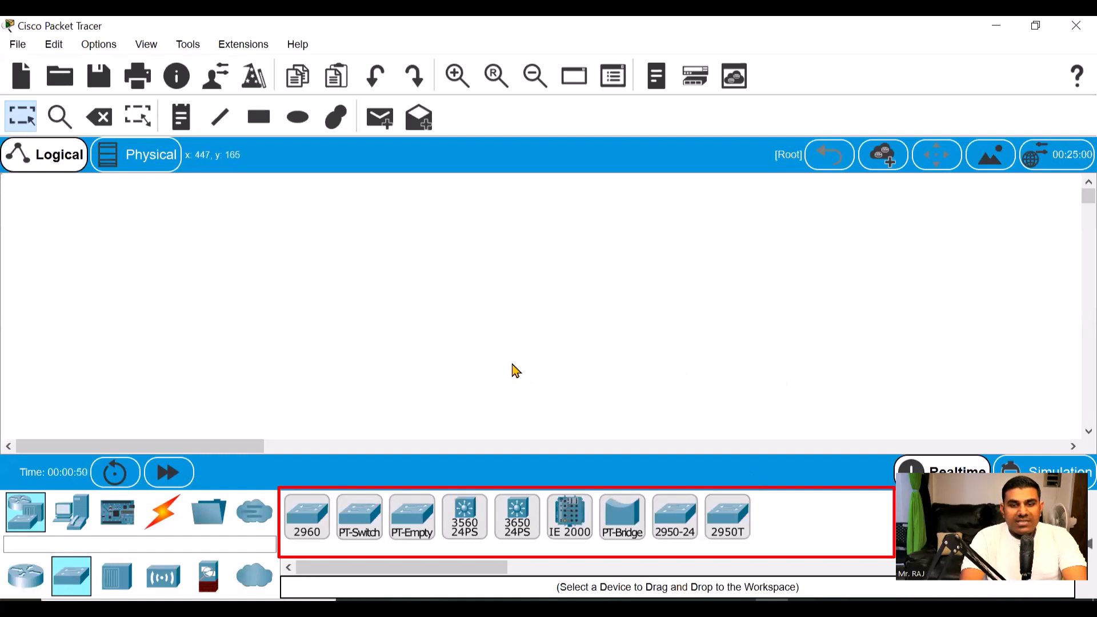
pyautogui.click(83, 515)
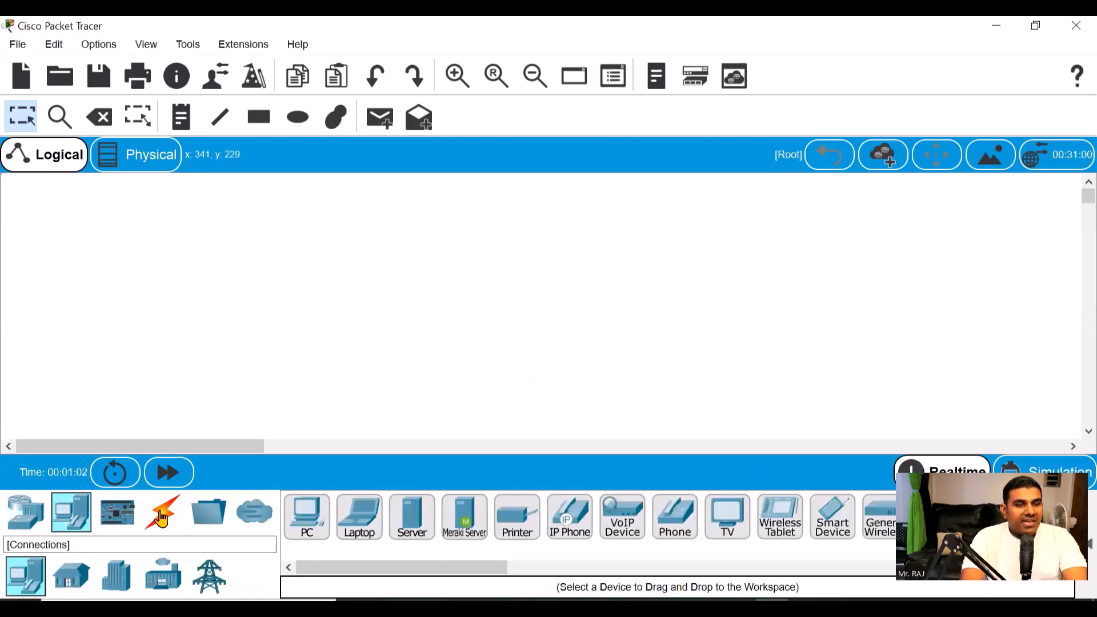
pyautogui.click(164, 518)
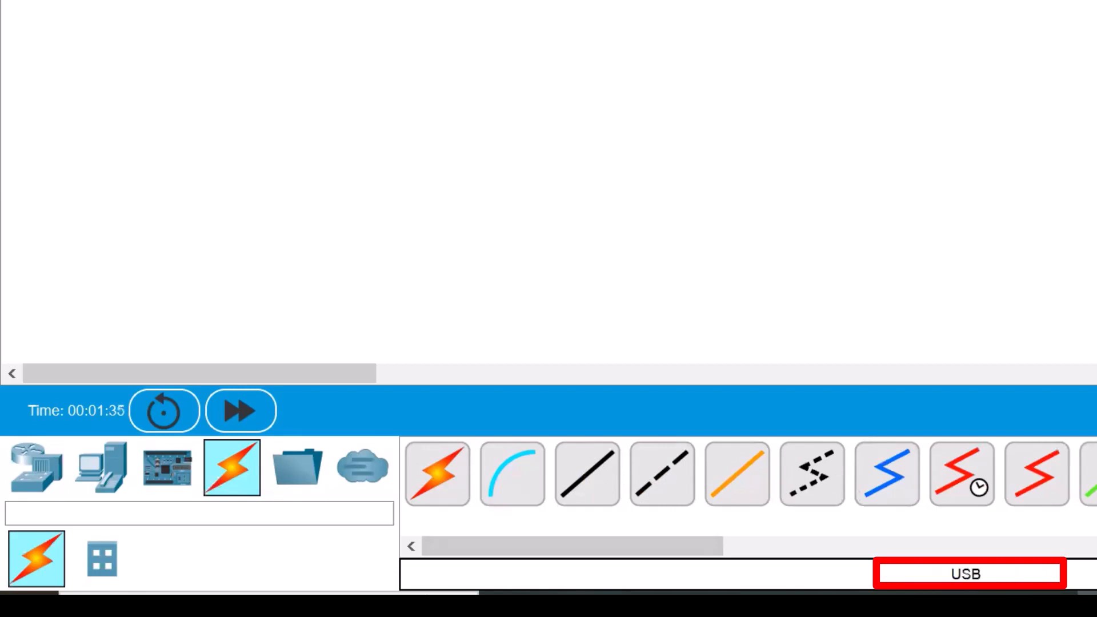
pyautogui.click(105, 473)
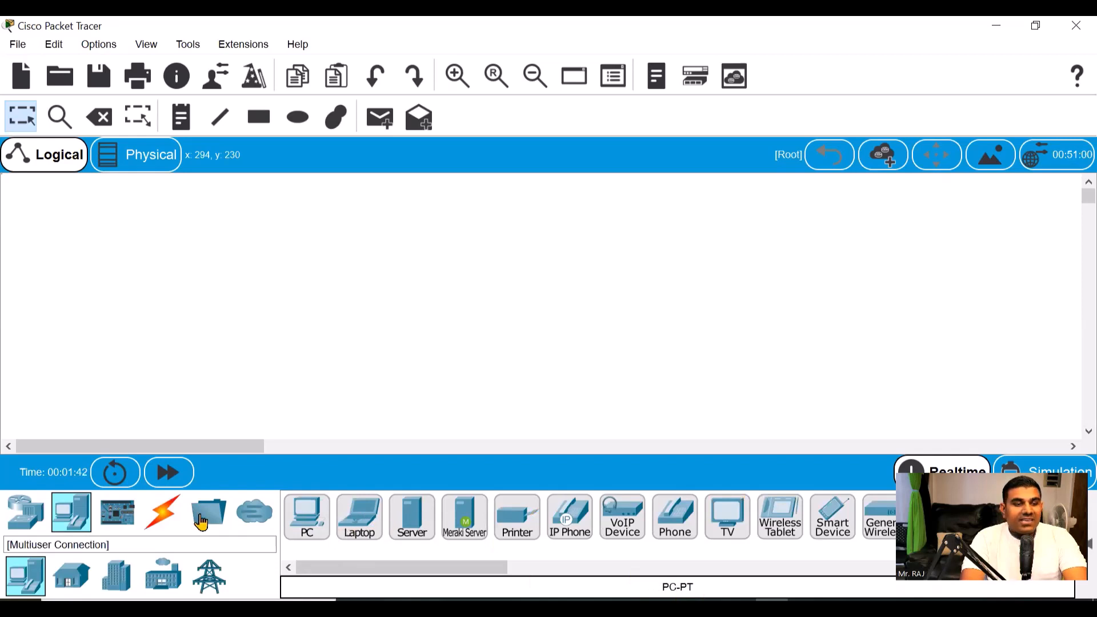
# - Place a 2811 router in the logical workspace, and delete it again
pyautogui.click(25, 519)
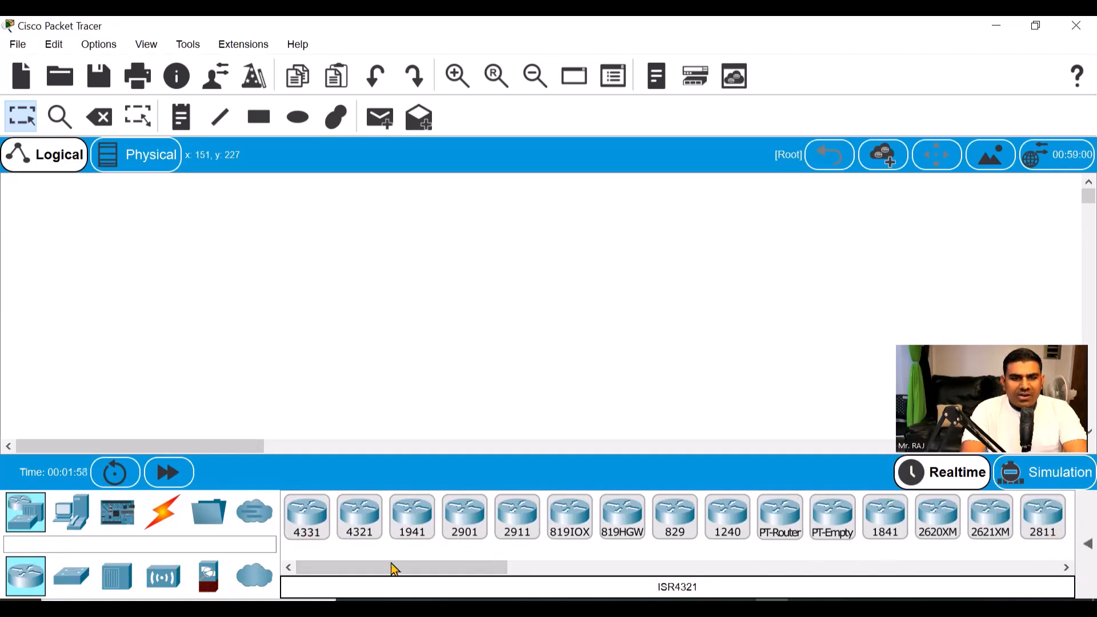
pyautogui.click(1051, 531)
pyautogui.click(334, 204)
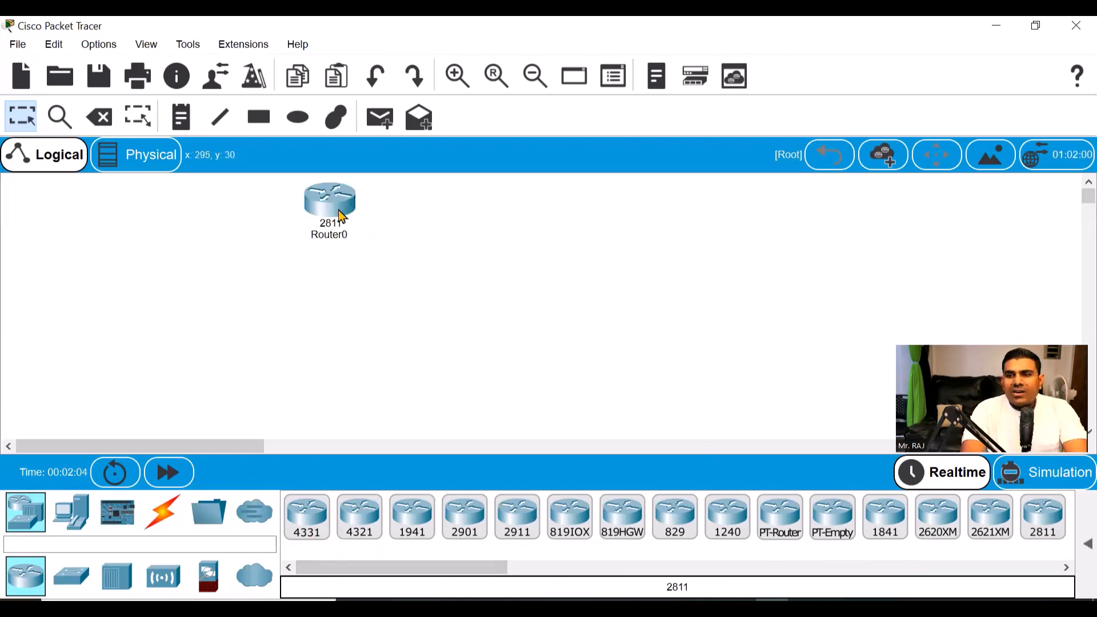
pyautogui.moveTo(342, 216)
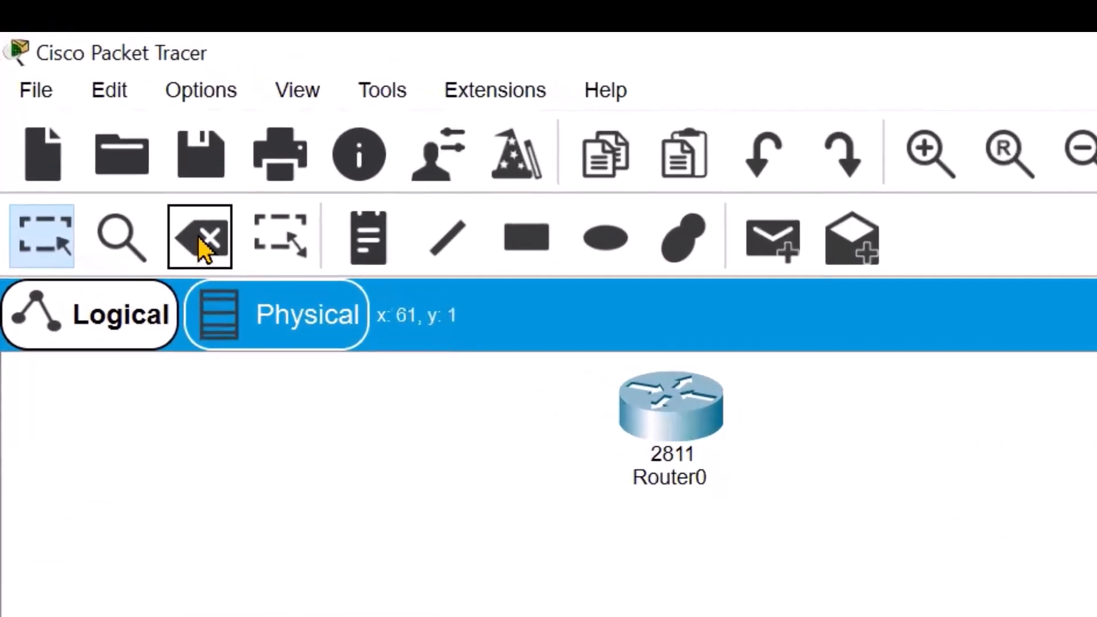
pyautogui.click(201, 240)
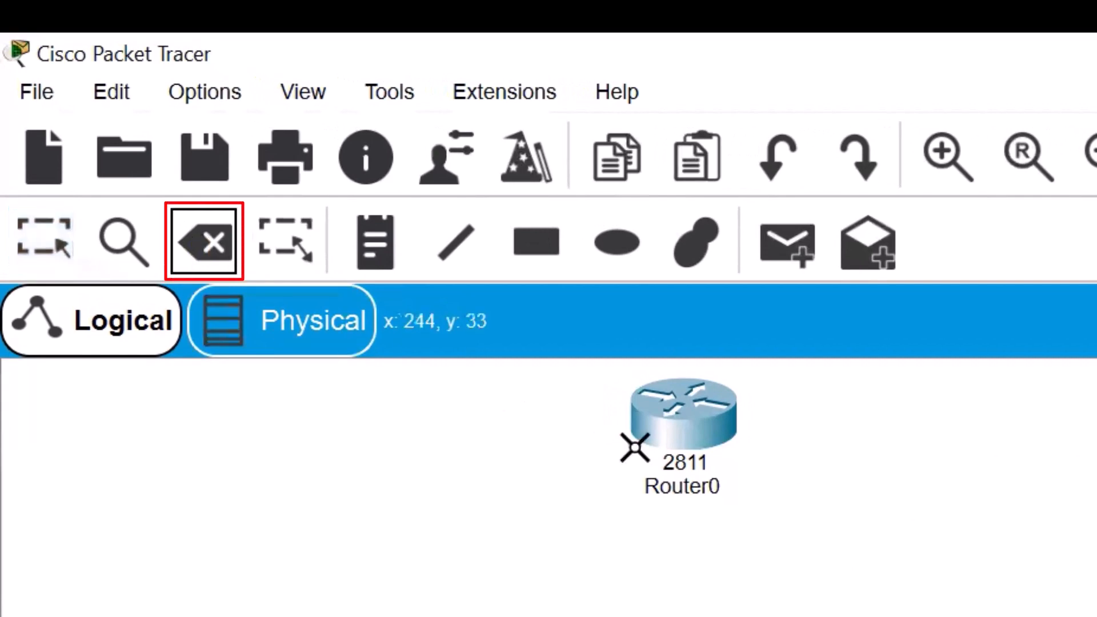
pyautogui.click(686, 420)
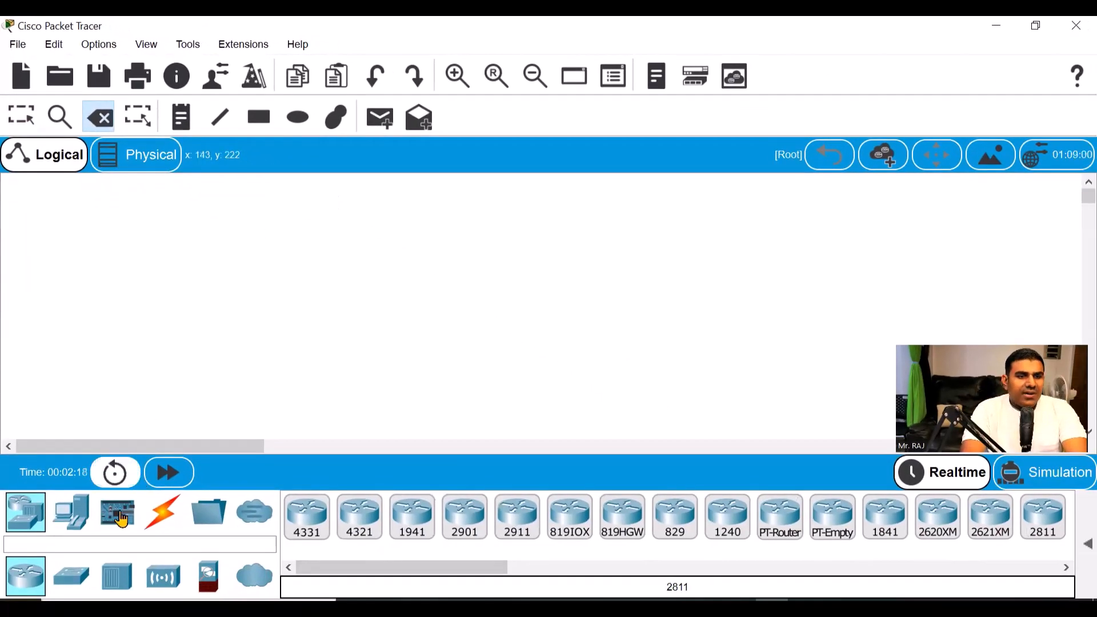
# - Add two PC end devices to the workspace and space them well apart in a horizontal row
pyautogui.click(69, 517)
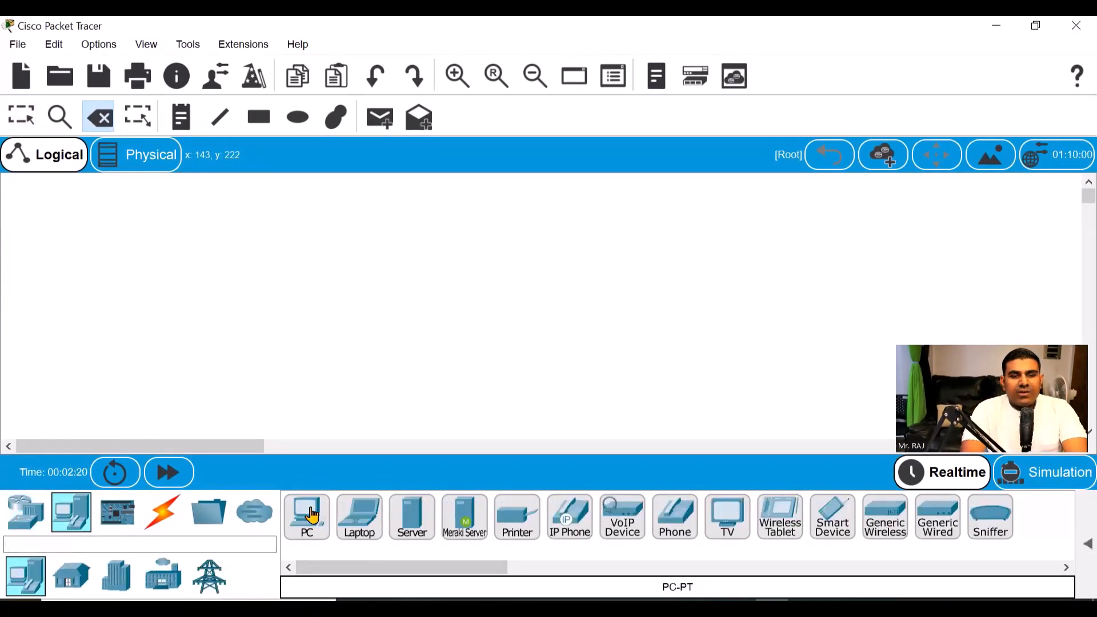
pyautogui.click(313, 516)
pyautogui.click(301, 330)
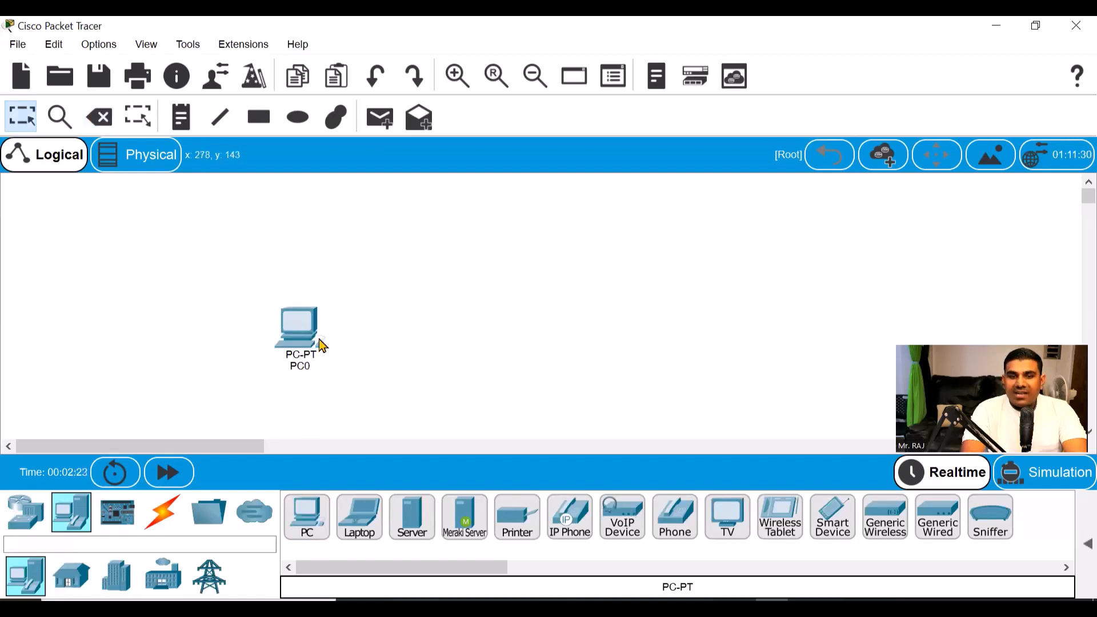
pyautogui.click(306, 514)
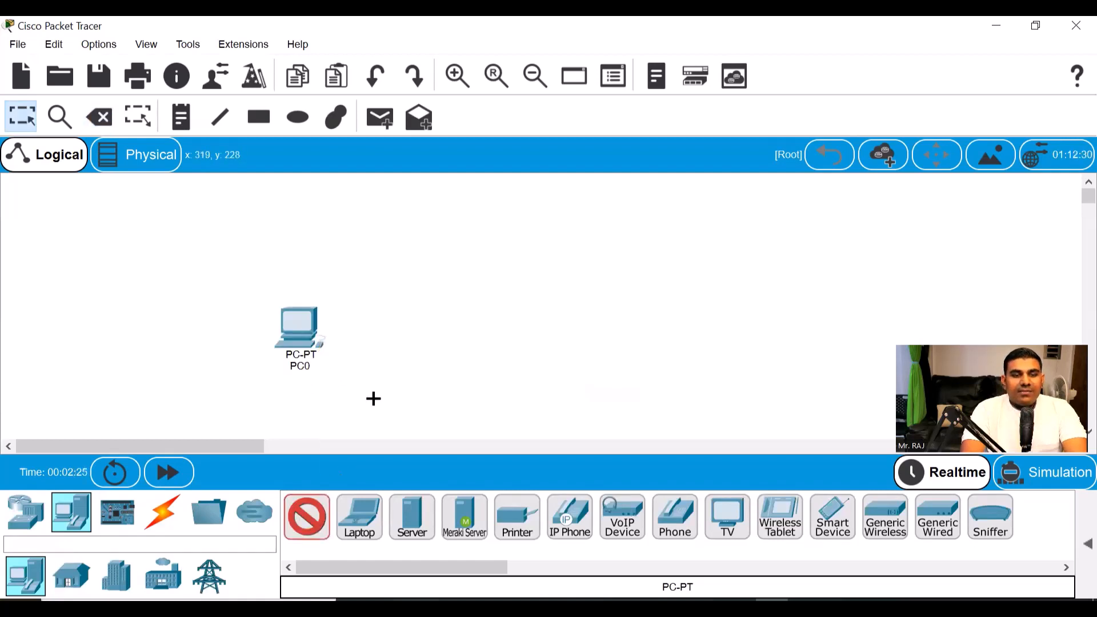
pyautogui.click(427, 331)
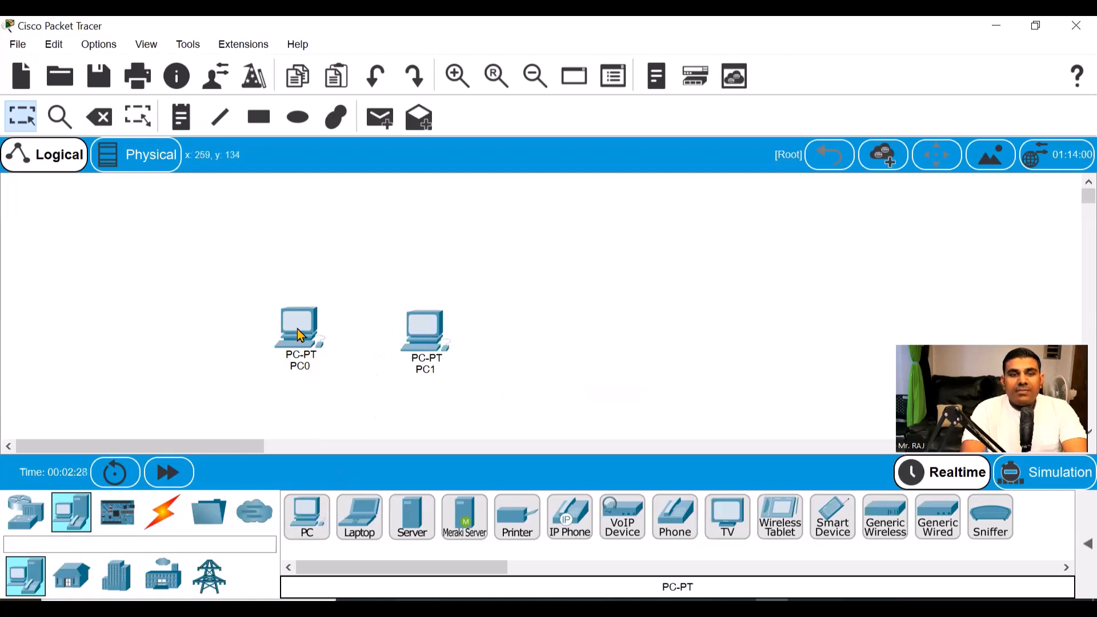
pyautogui.moveTo(299, 334); pyautogui.dragTo(214, 351)
pyautogui.moveTo(426, 336); pyautogui.dragTo(497, 352)
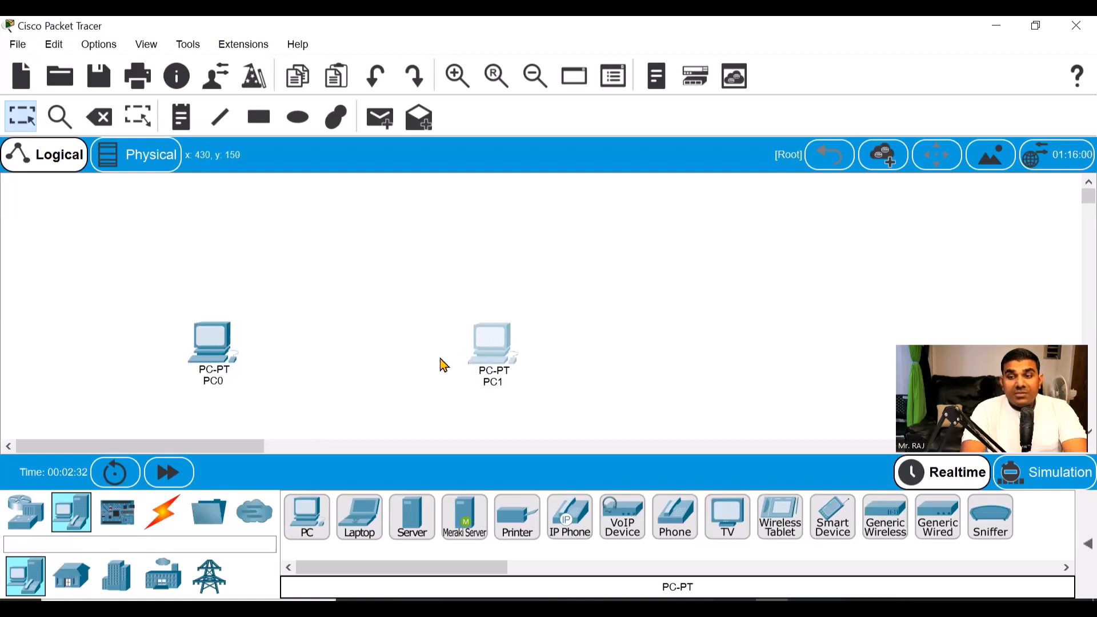
# - Add a 2960 switch above and midway between the two PCs
pyautogui.click(27, 516)
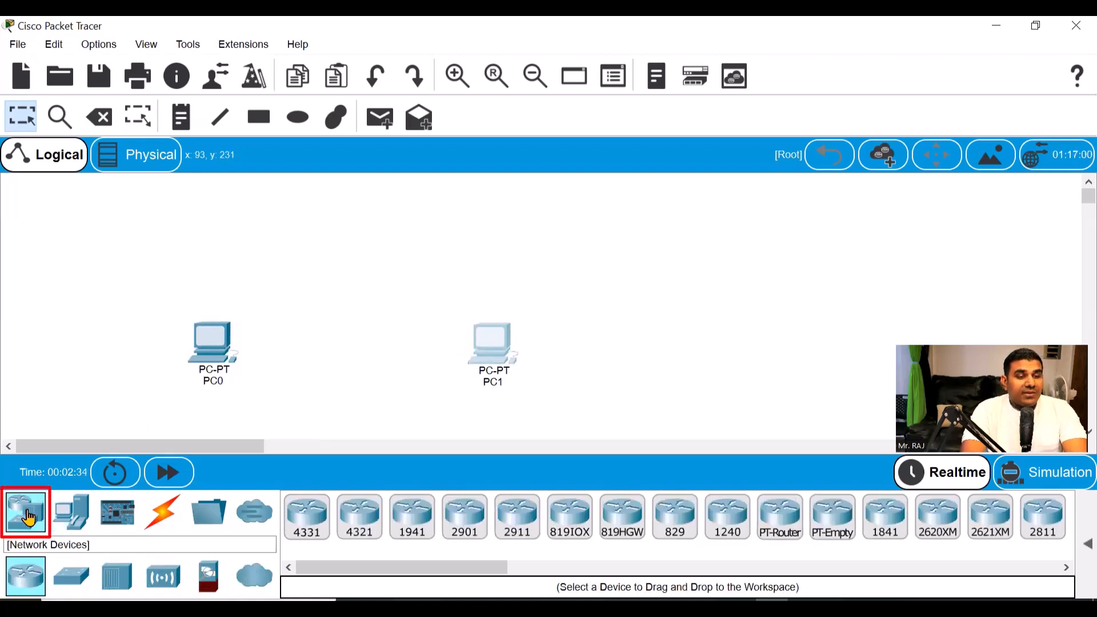
pyautogui.click(71, 576)
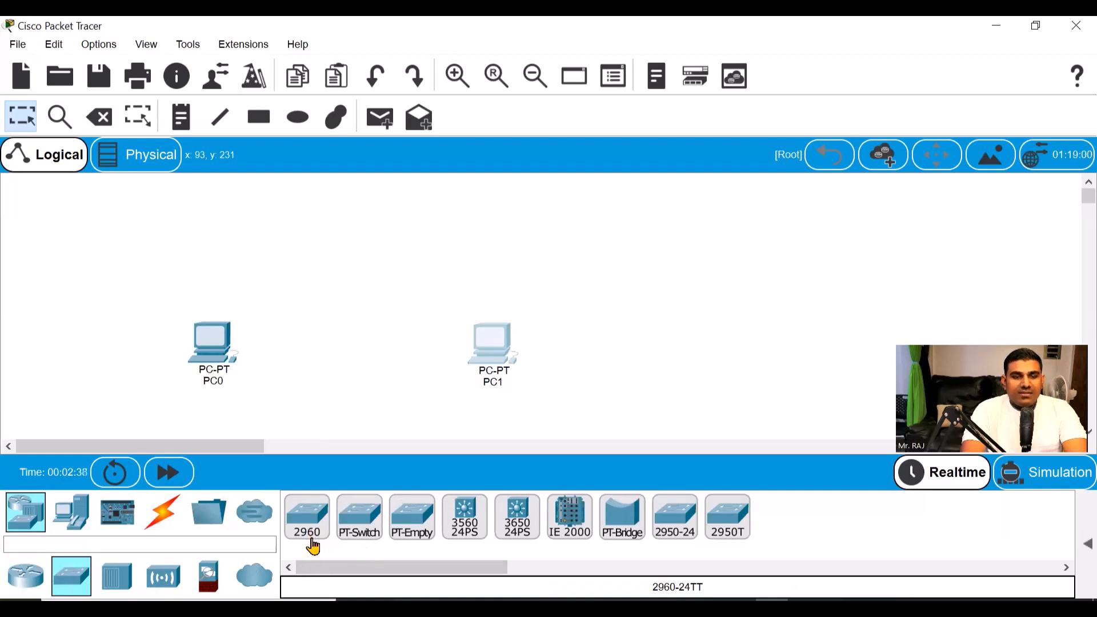
pyautogui.click(310, 518)
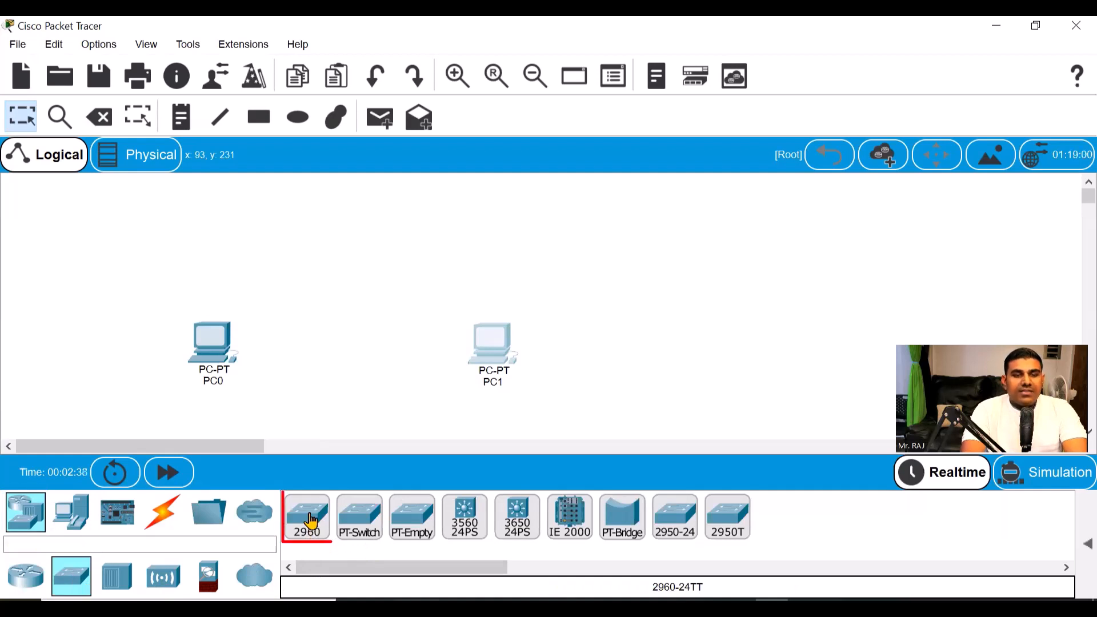
pyautogui.click(355, 229)
pyautogui.moveTo(356, 221); pyautogui.dragTo(357, 207)
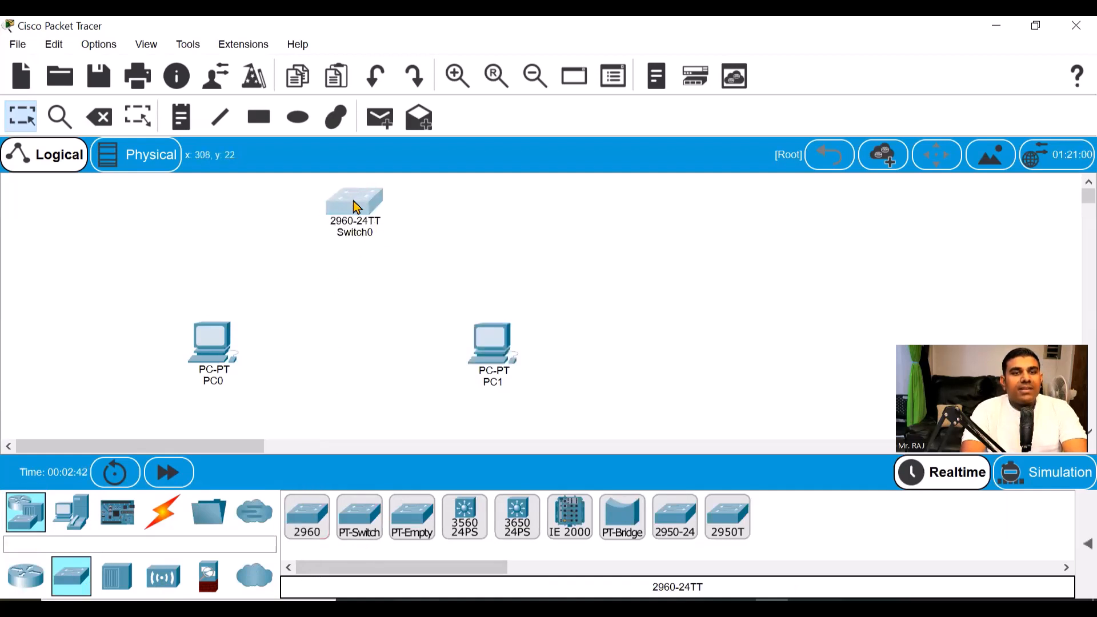
pyautogui.click(181, 252)
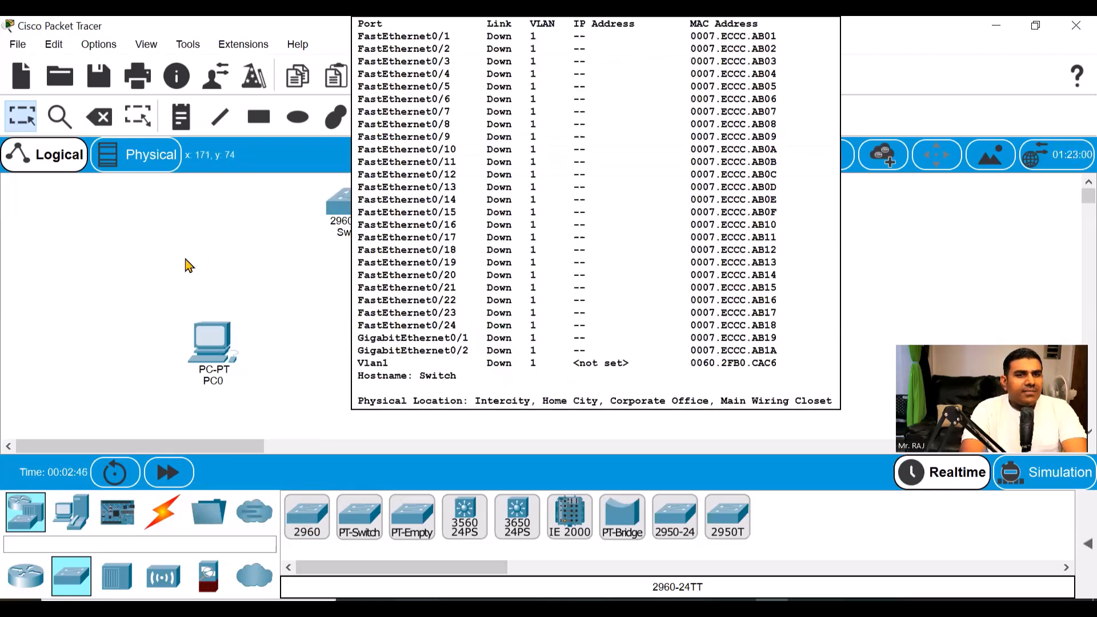
# - Connect PC0 to Switch0 with an automatically chosen cable type and fast-forward the simulation time
pyautogui.click(166, 523)
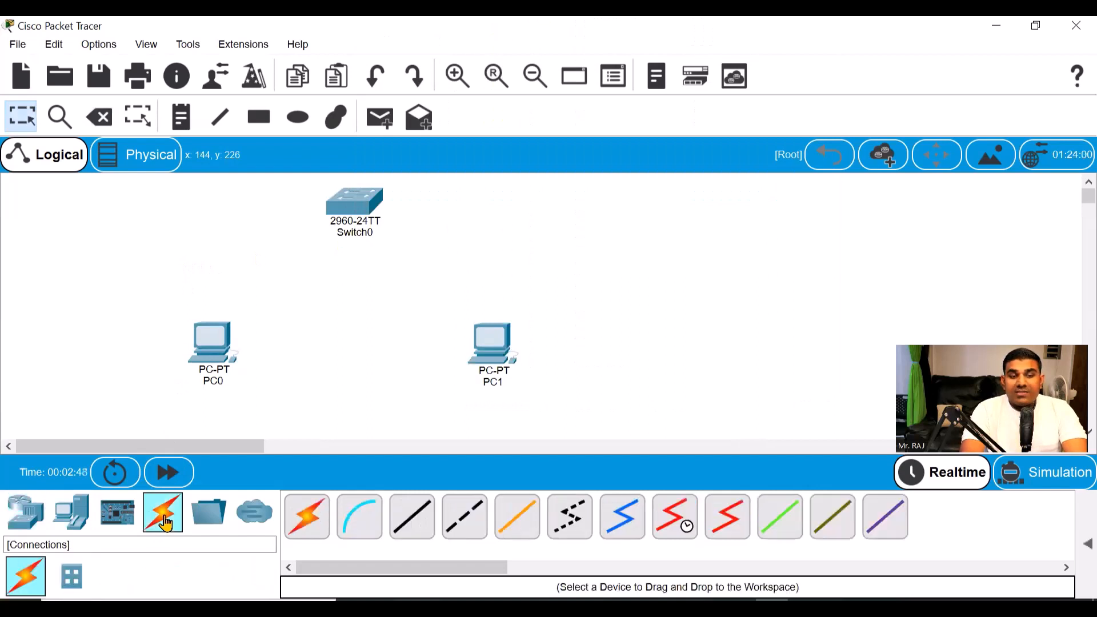
pyautogui.click(314, 529)
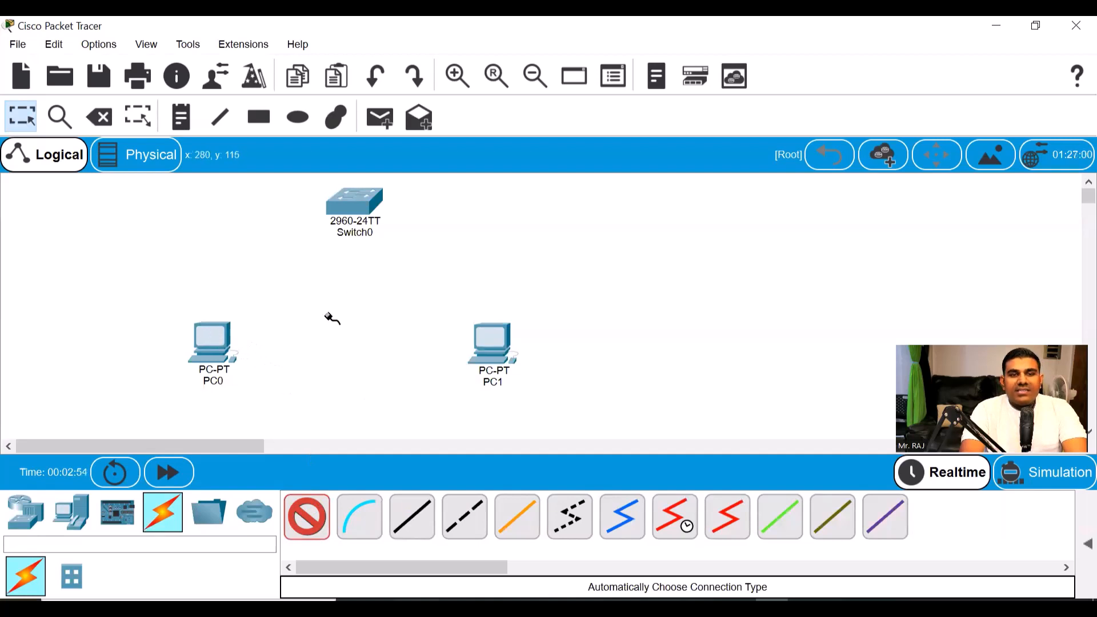
pyautogui.click(219, 344)
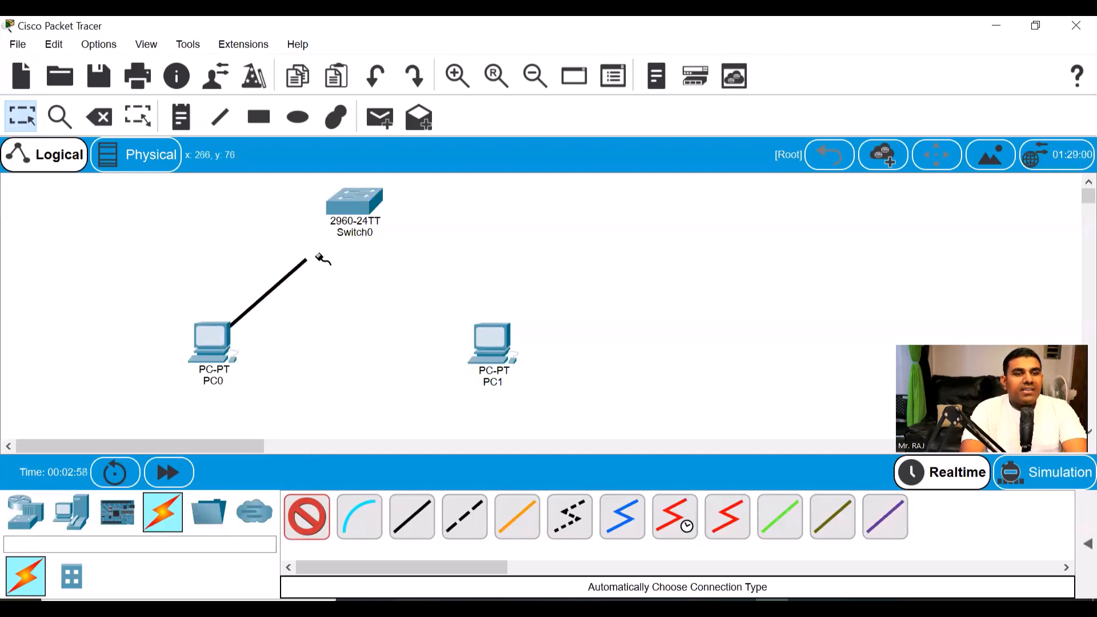
pyautogui.click(355, 203)
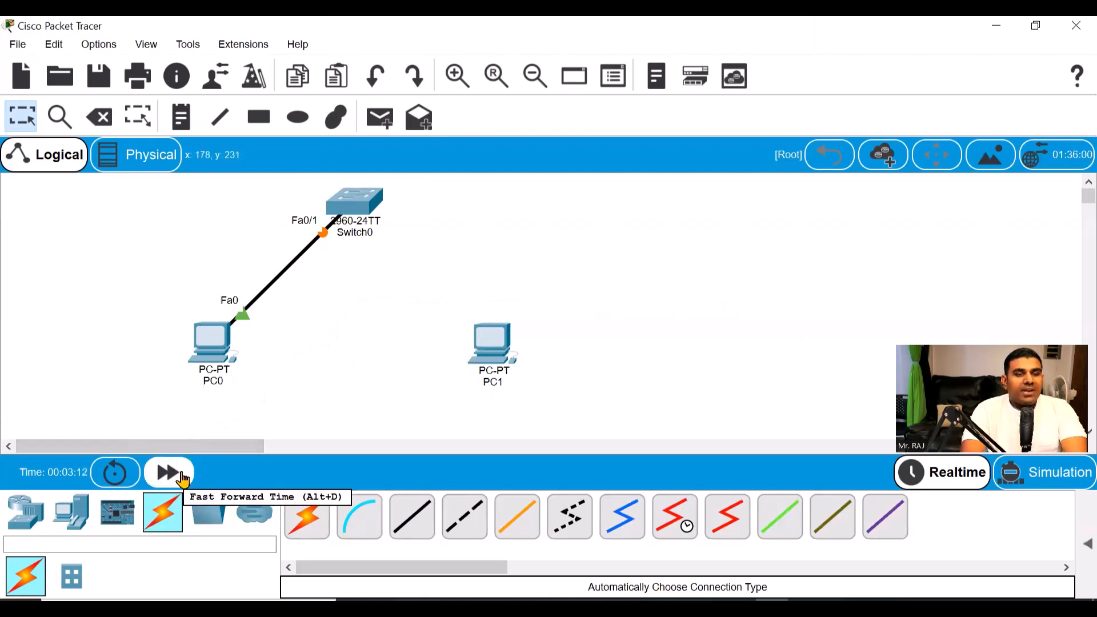
pyautogui.click(182, 474)
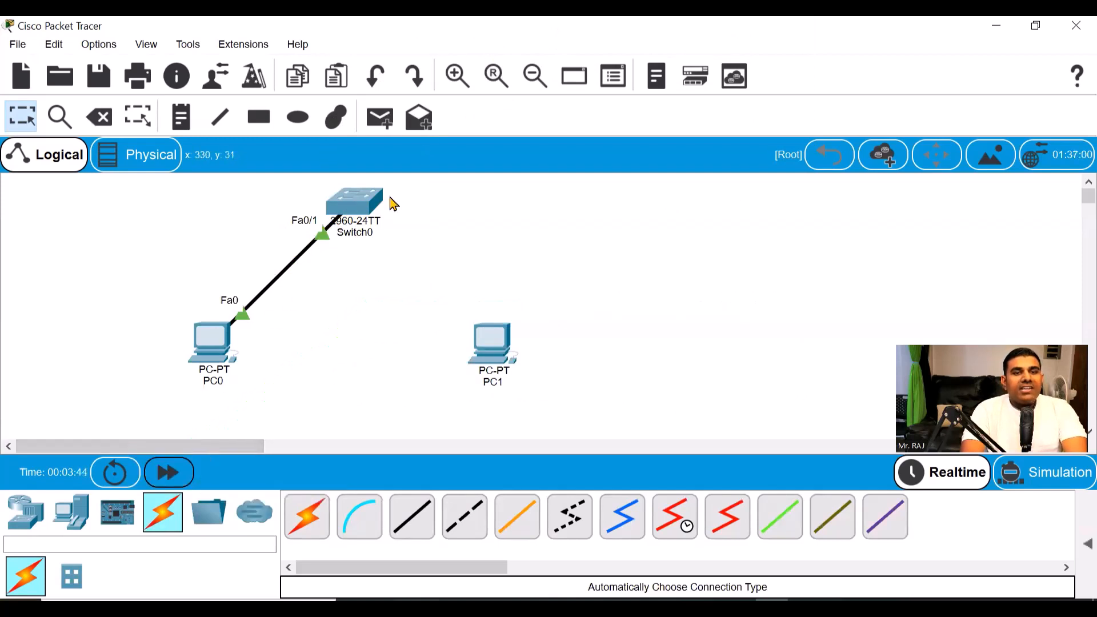
# - Connect PC1 to Switch0 with an automatically chosen cable type and fast-forward the simulation time
pyautogui.click(310, 524)
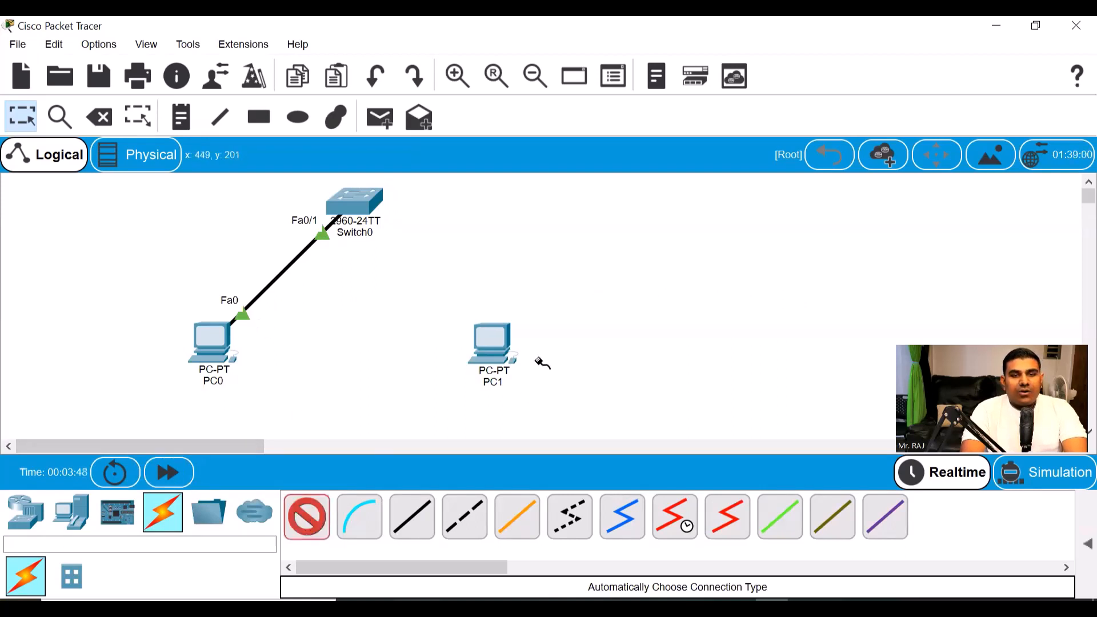
pyautogui.click(495, 351)
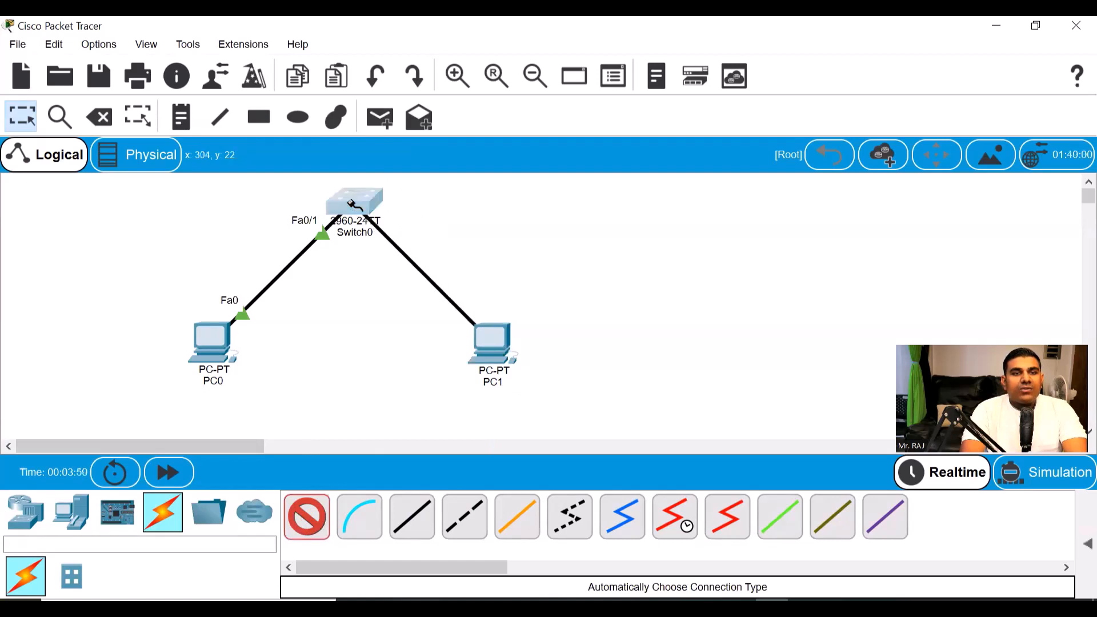
pyautogui.click(354, 205)
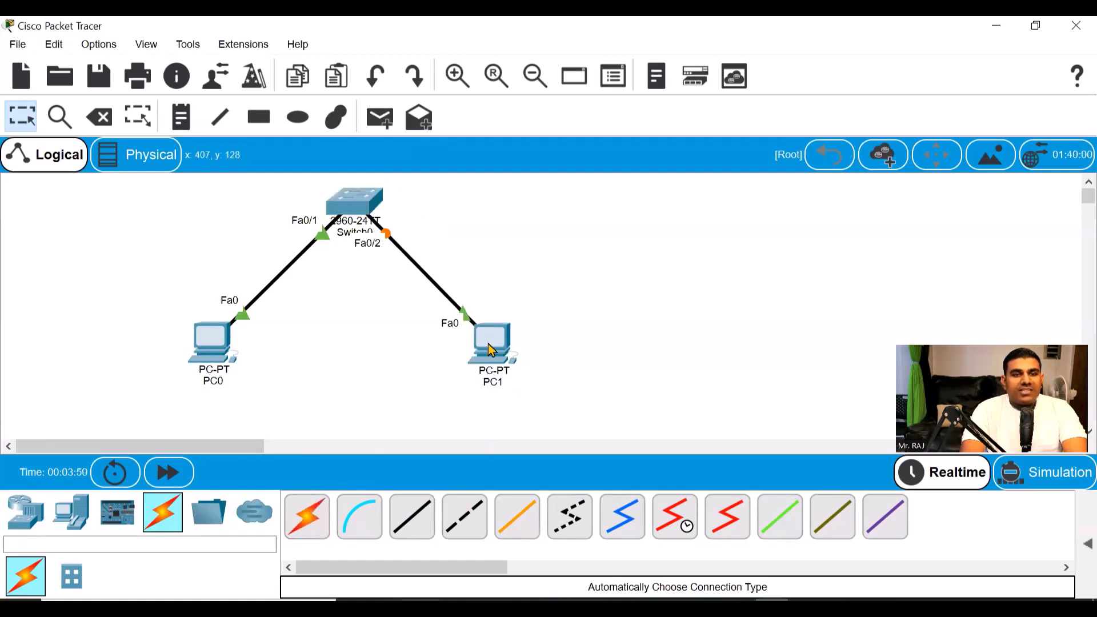
pyautogui.click(171, 481)
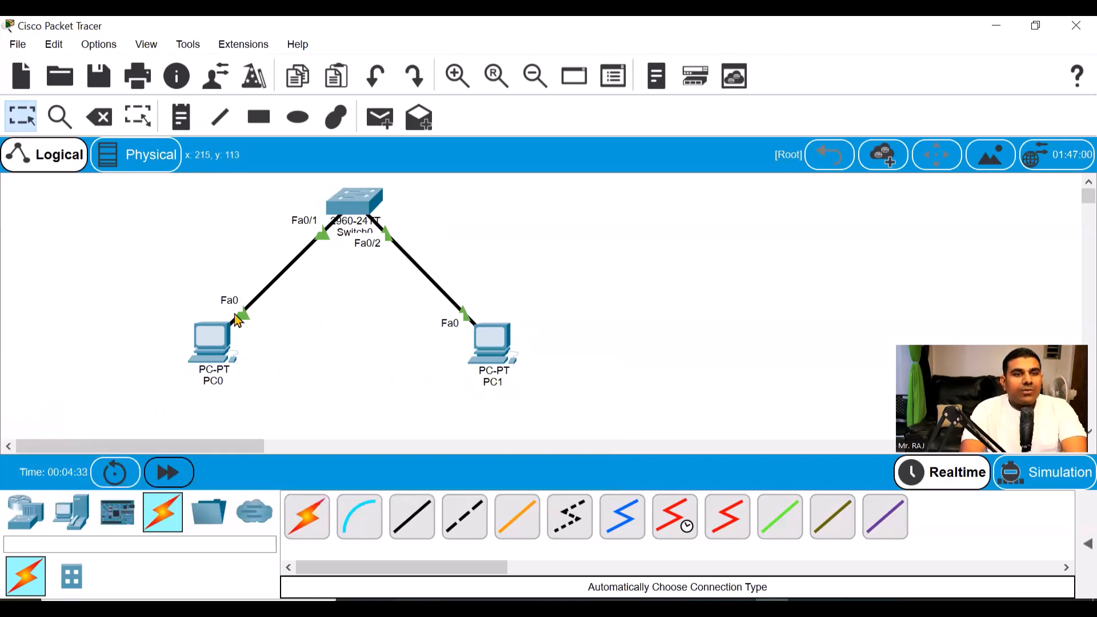
# - Move PC0 farther out to the left of the switch and PC1 closer beneath the switch
pyautogui.moveTo(212, 349); pyautogui.dragTo(93, 336)
pyautogui.moveTo(489, 366); pyautogui.dragTo(425, 381)
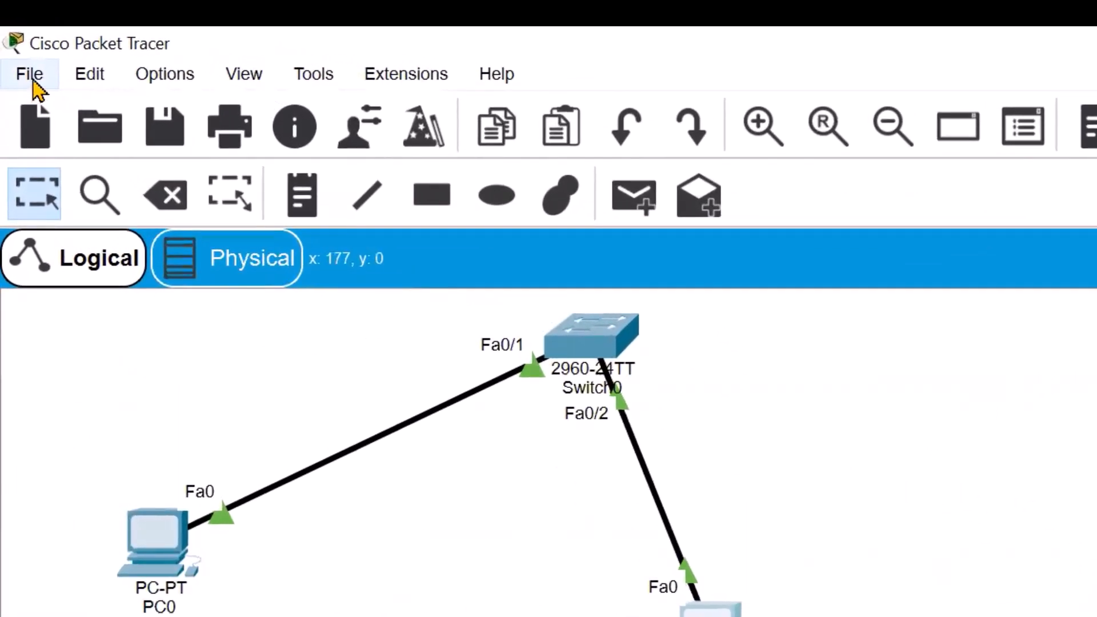
# - Save the network as a Packet Tracer file named PracticeFille1 in the saves folder
pyautogui.click(31, 77)
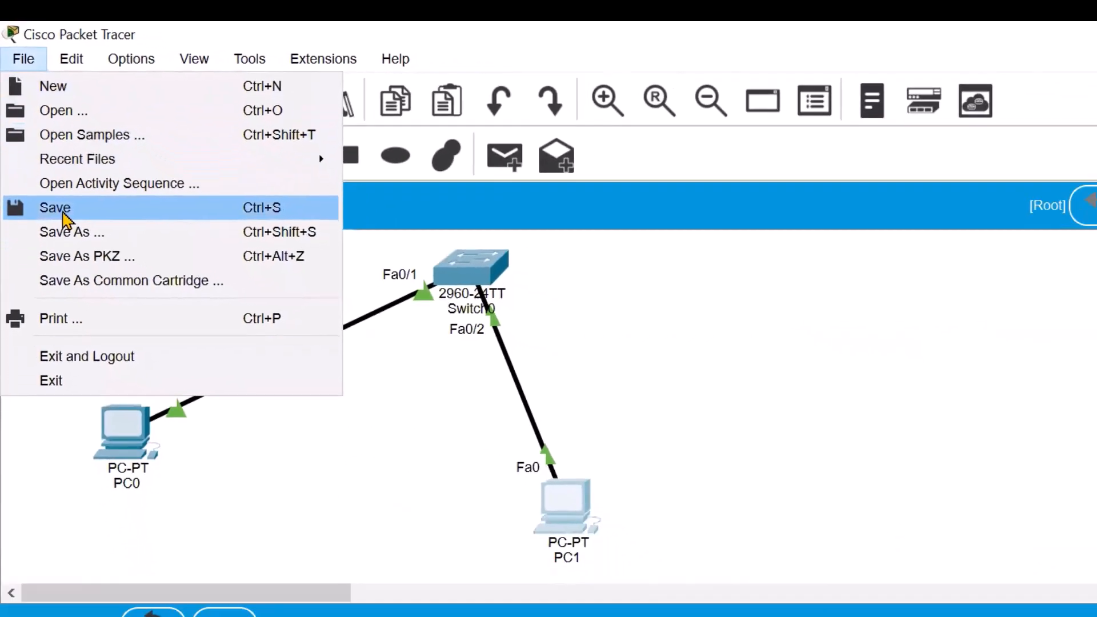
pyautogui.click(80, 267)
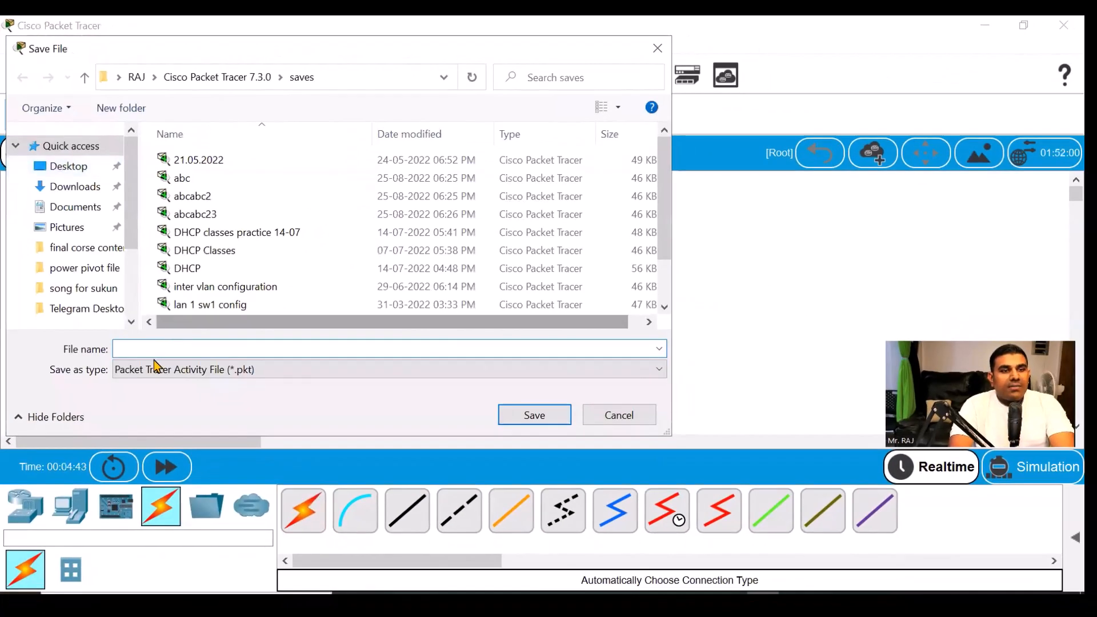
pyautogui.write('Pr')
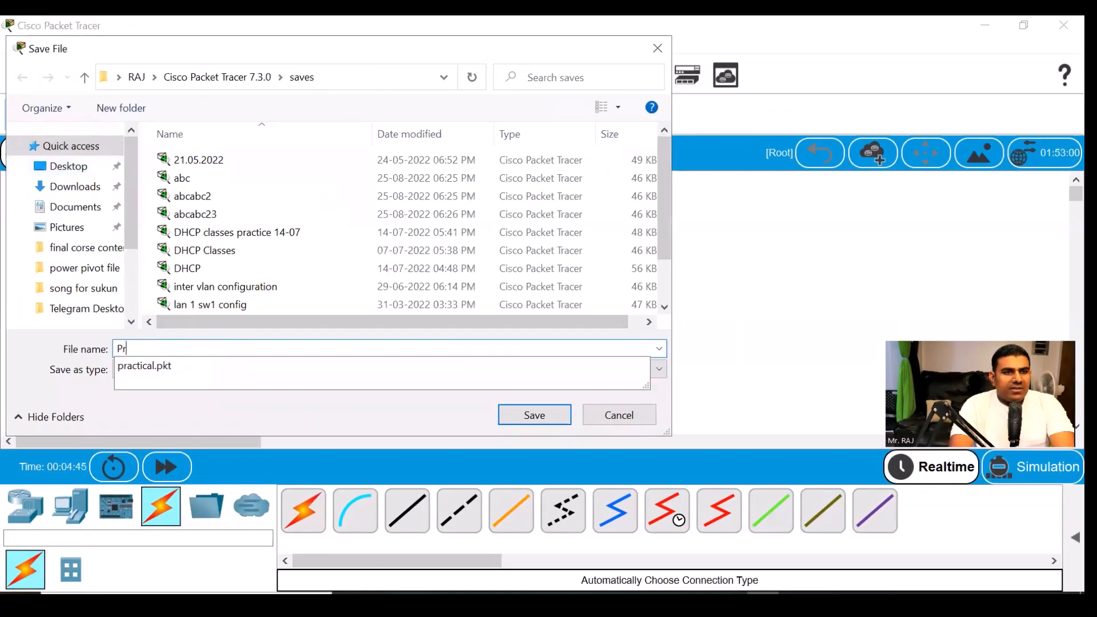
pyautogui.write('actice')
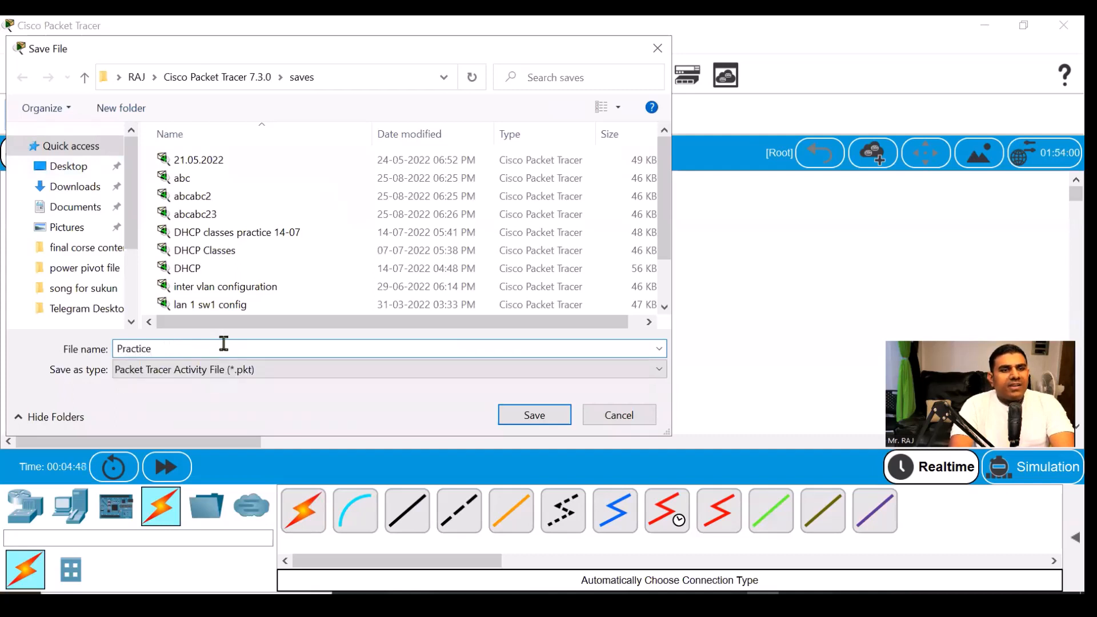
pyautogui.write('Fille1')
pyautogui.press('Return')
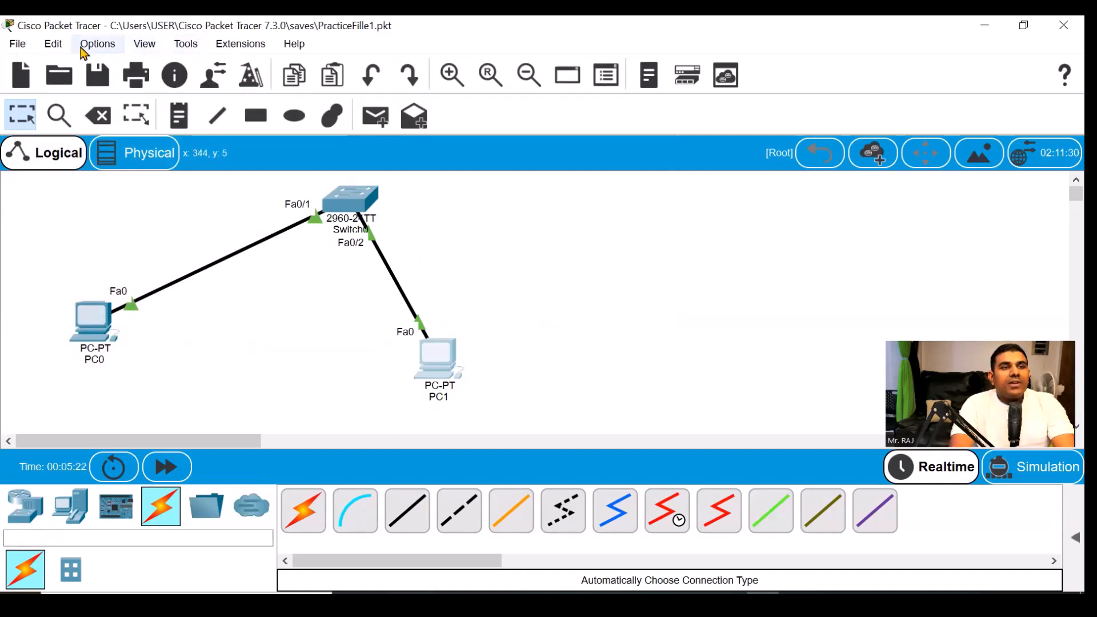
# - Review the interface options in Preferences, apply the font and colour settings, and return to the workspace
pyautogui.click(182, 45)
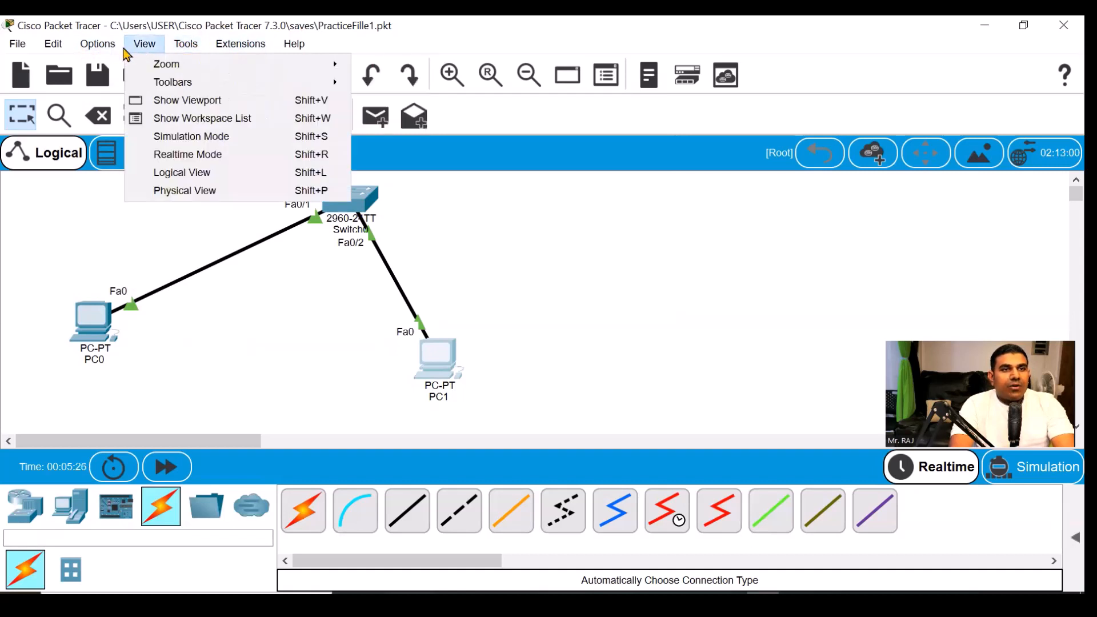
pyautogui.moveTo(89, 53)
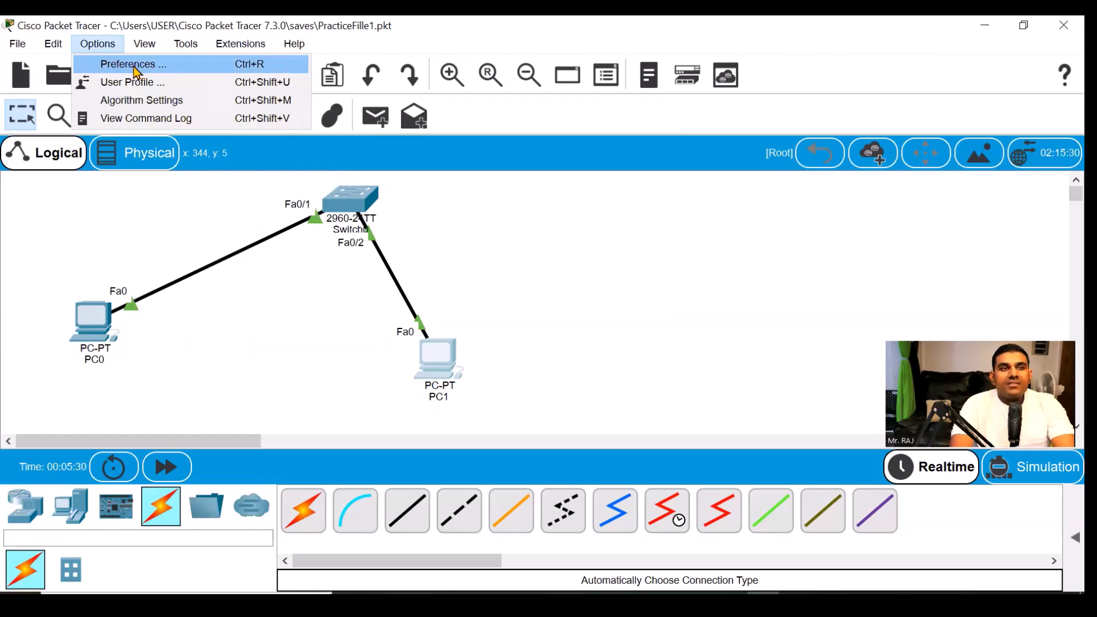
pyautogui.click(214, 69)
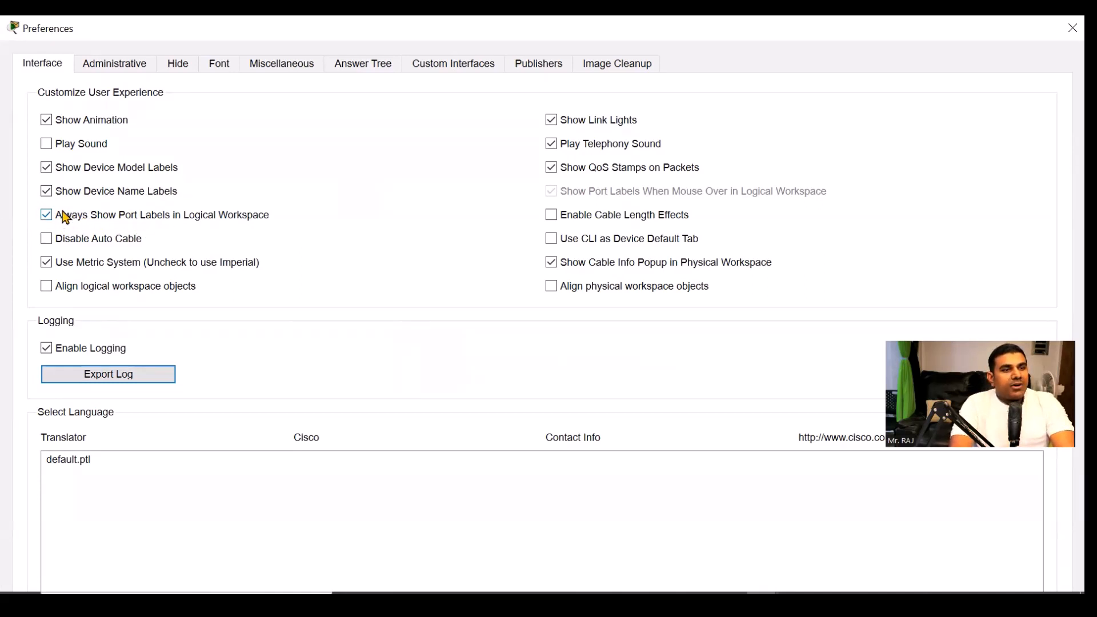
pyautogui.click(222, 67)
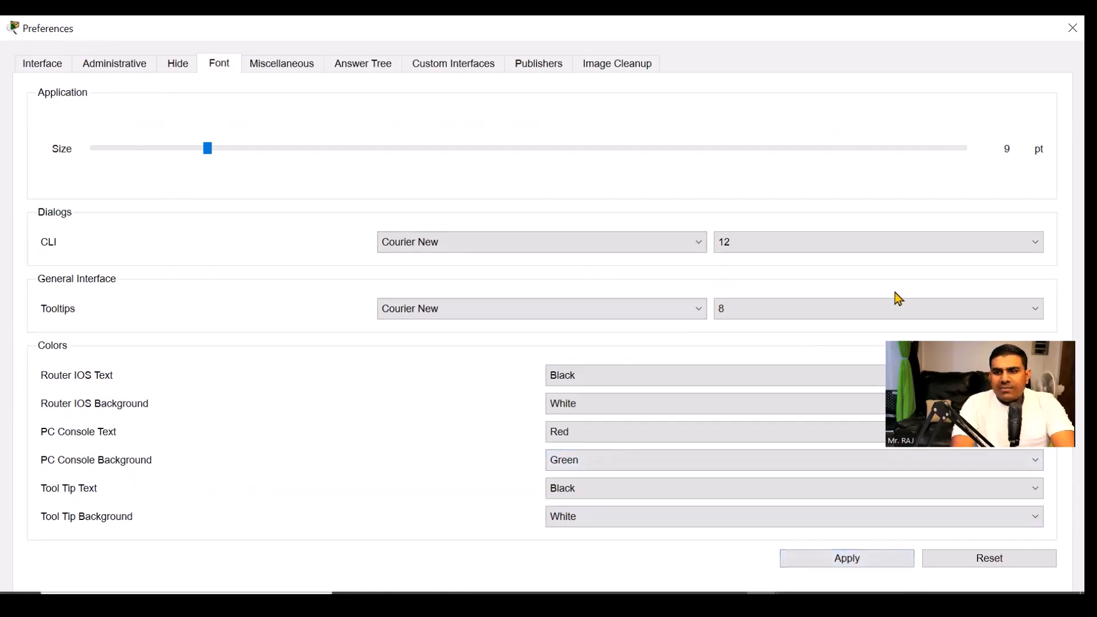
pyautogui.click(861, 560)
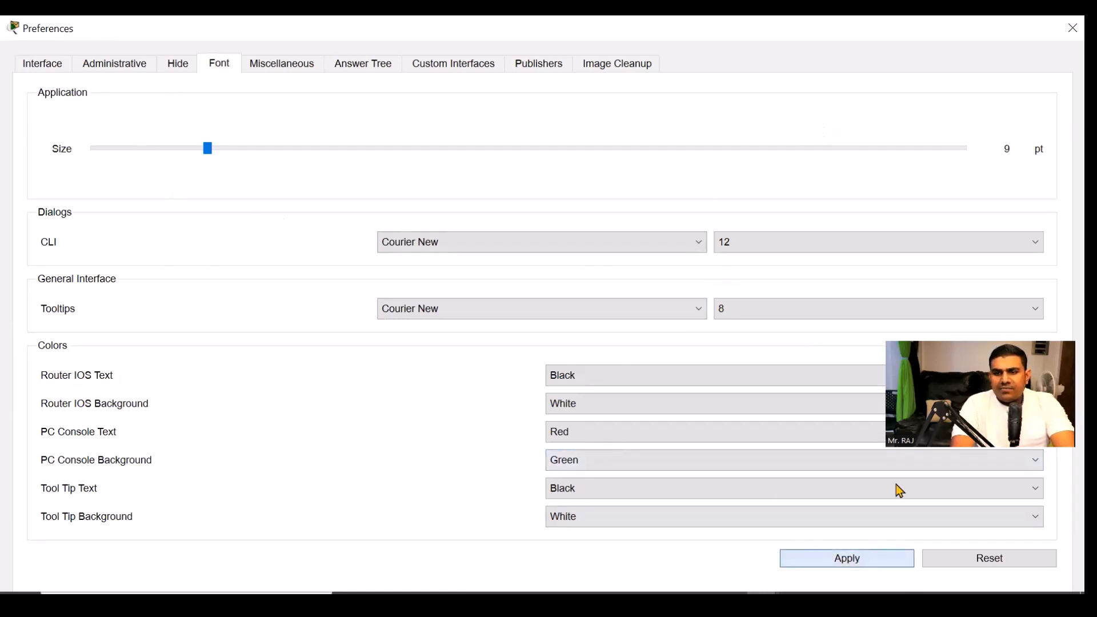
pyautogui.click(1072, 28)
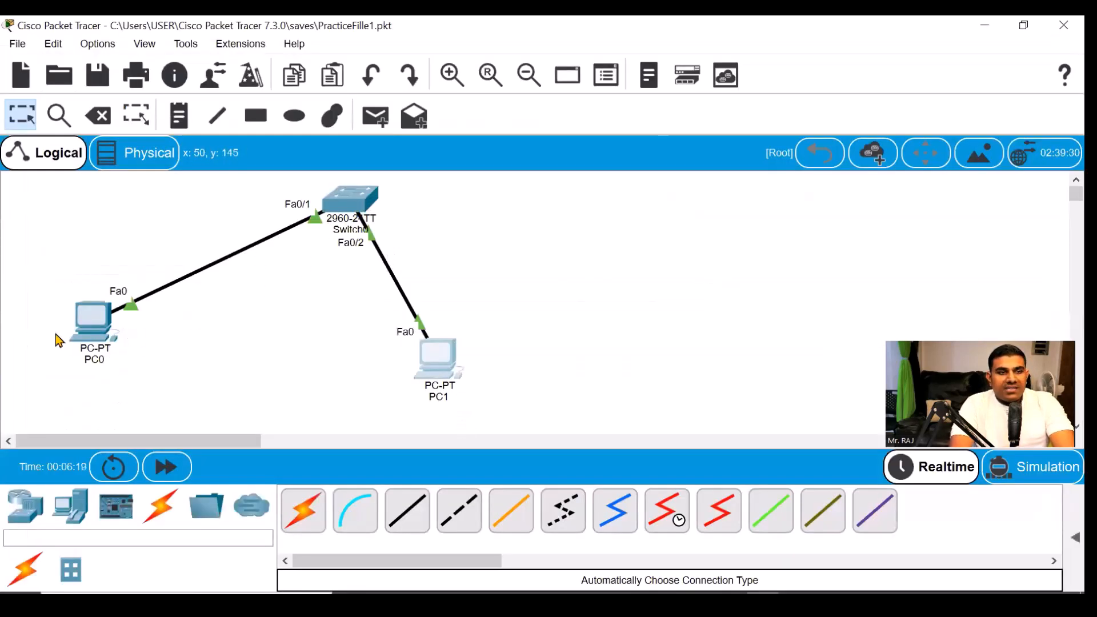
# - Look through PC0's physical, config, desktop, programming and attributes settings, ending on its physical device view
pyautogui.click(98, 324)
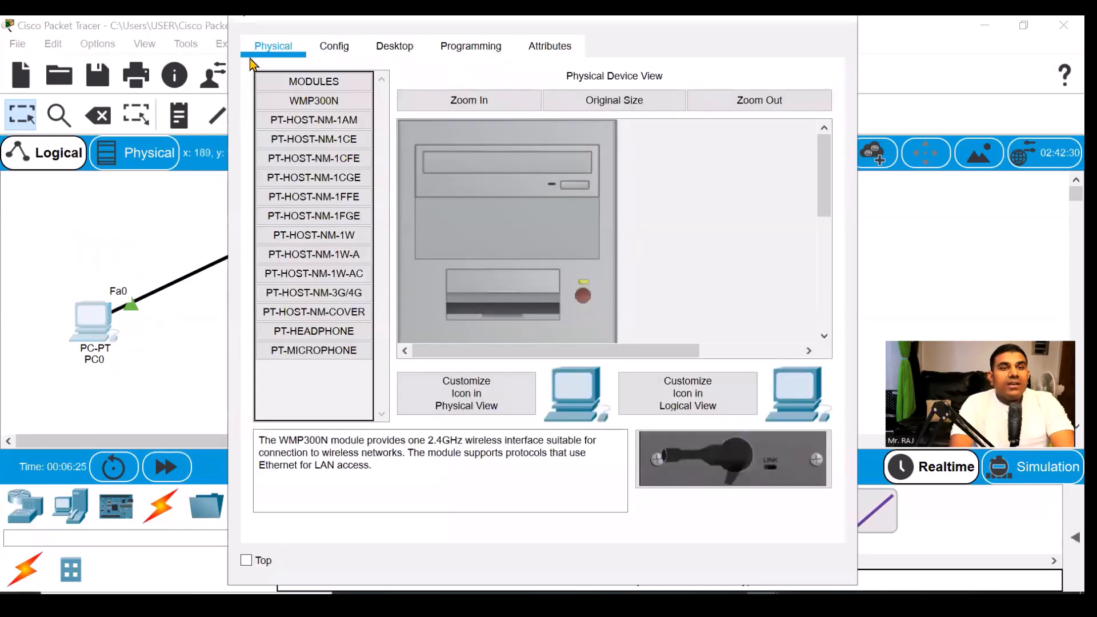
pyautogui.click(334, 47)
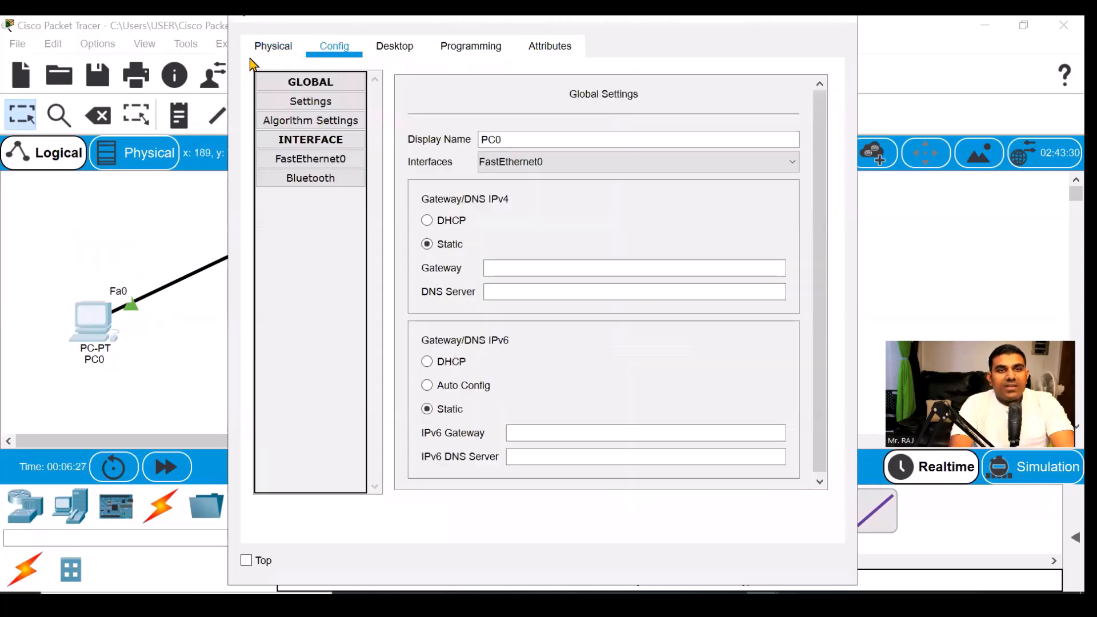
pyautogui.click(394, 46)
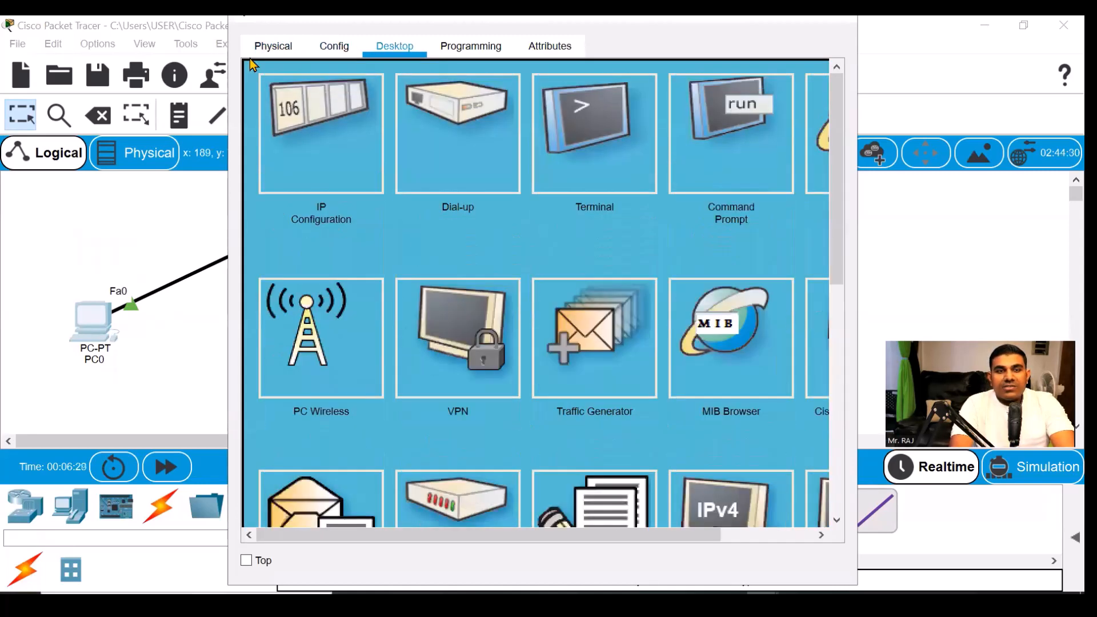
pyautogui.click(471, 46)
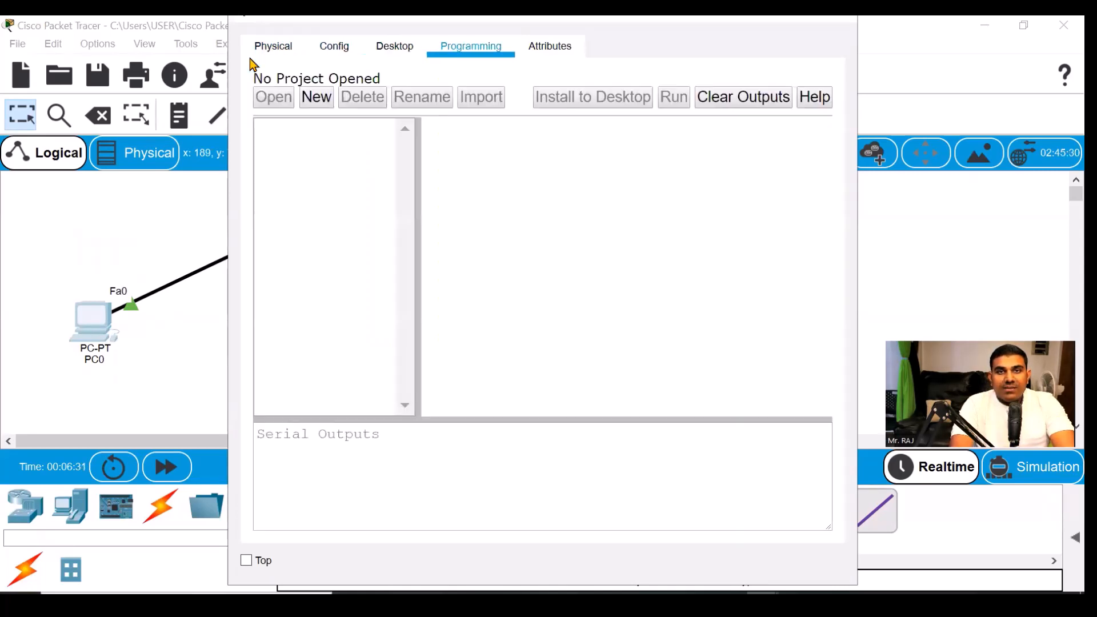
pyautogui.click(550, 46)
pyautogui.click(273, 46)
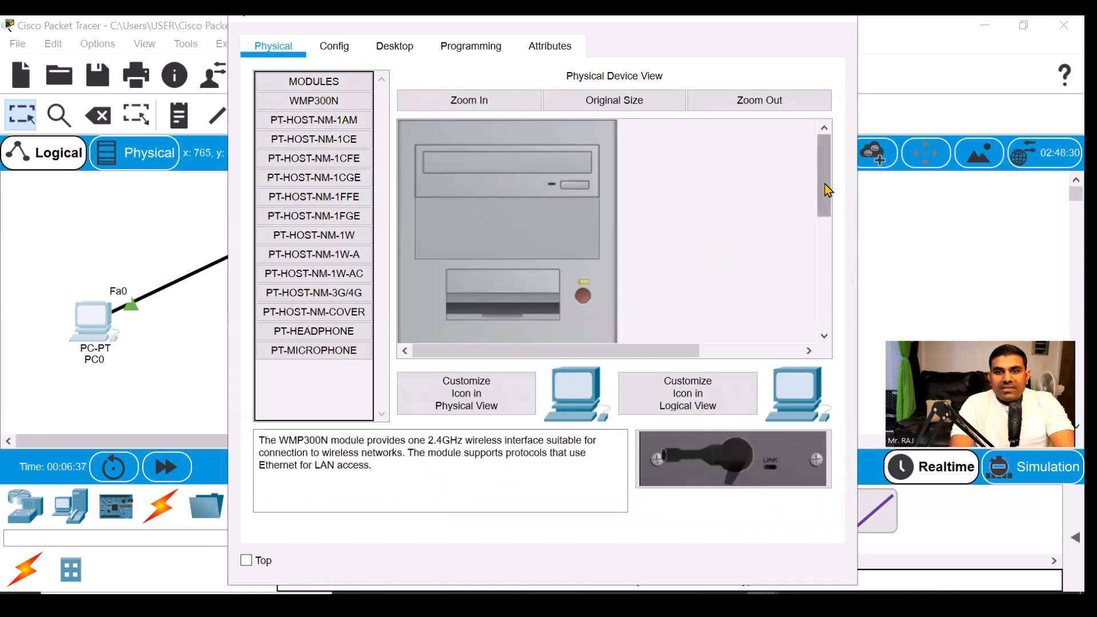
# - Switch PC0's power off and back on in its physical device view
pyautogui.moveTo(825, 183); pyautogui.dragTo(823, 156)
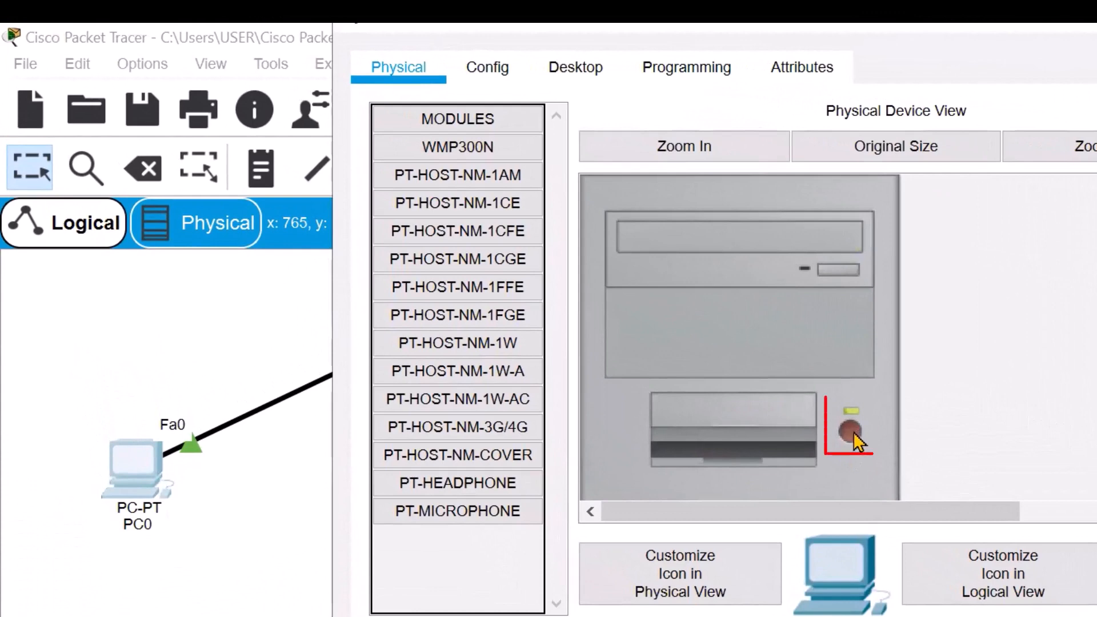
pyautogui.click(854, 433)
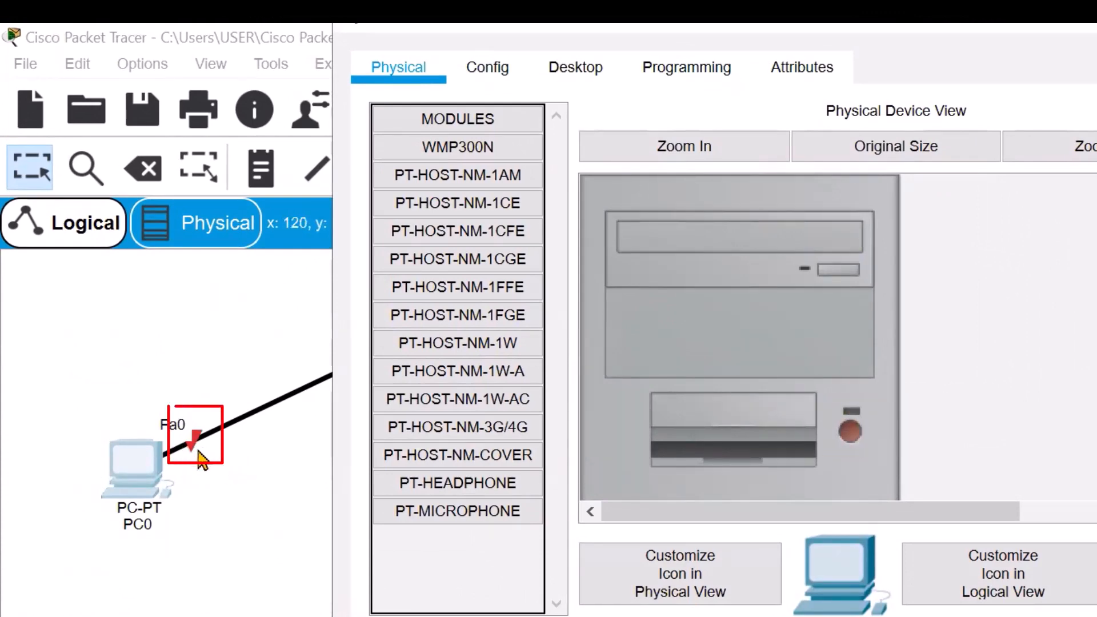
pyautogui.click(854, 437)
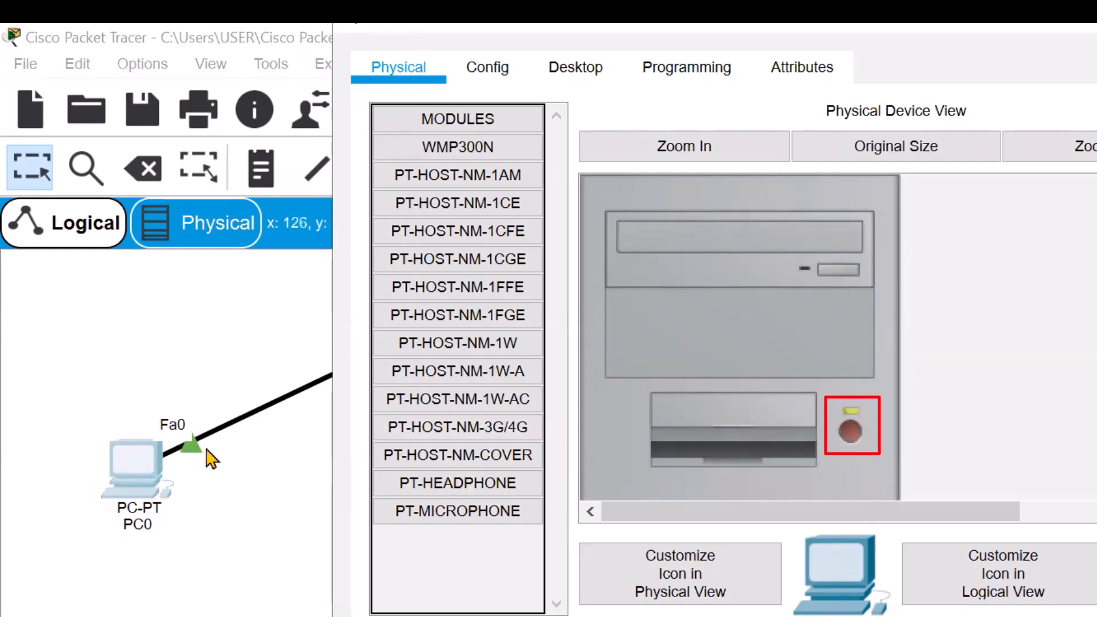
pyautogui.scroll(-8, 739, 337)
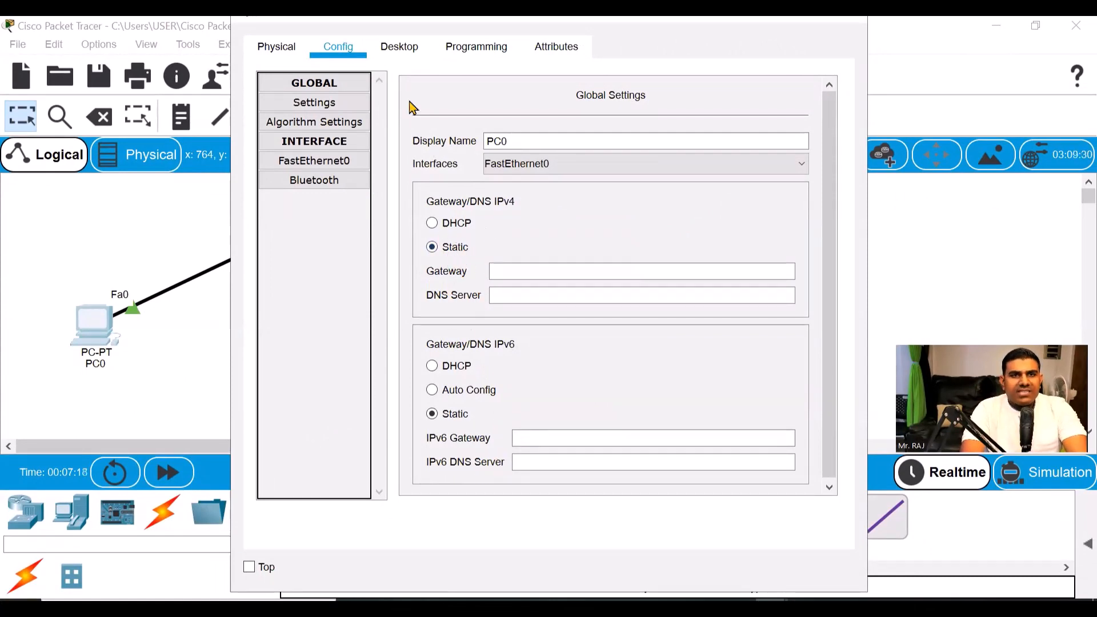
# - Assign the static IPv4 address 192.168.1.1 to PC0's FastEthernet0 interface and go to its subnet mask
pyautogui.click(400, 47)
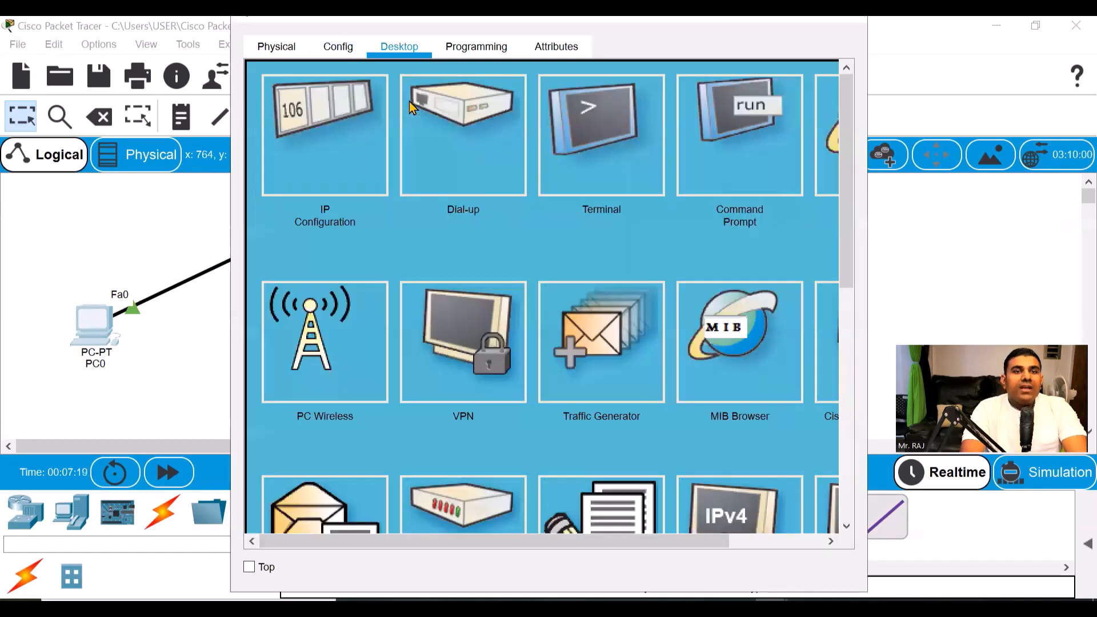
pyautogui.click(322, 155)
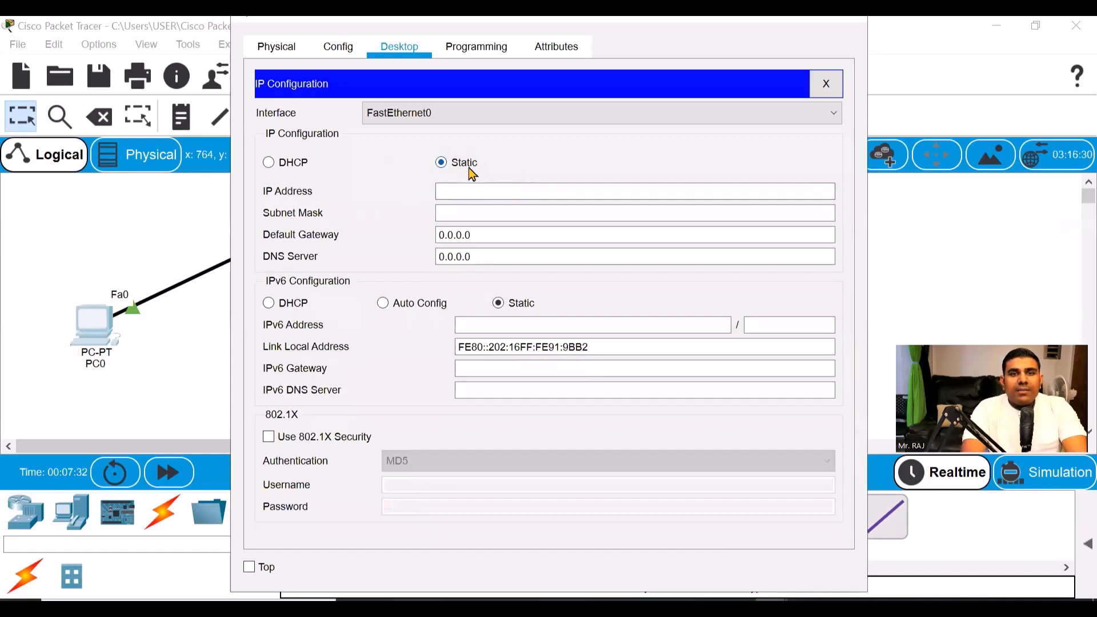
pyautogui.click(461, 190)
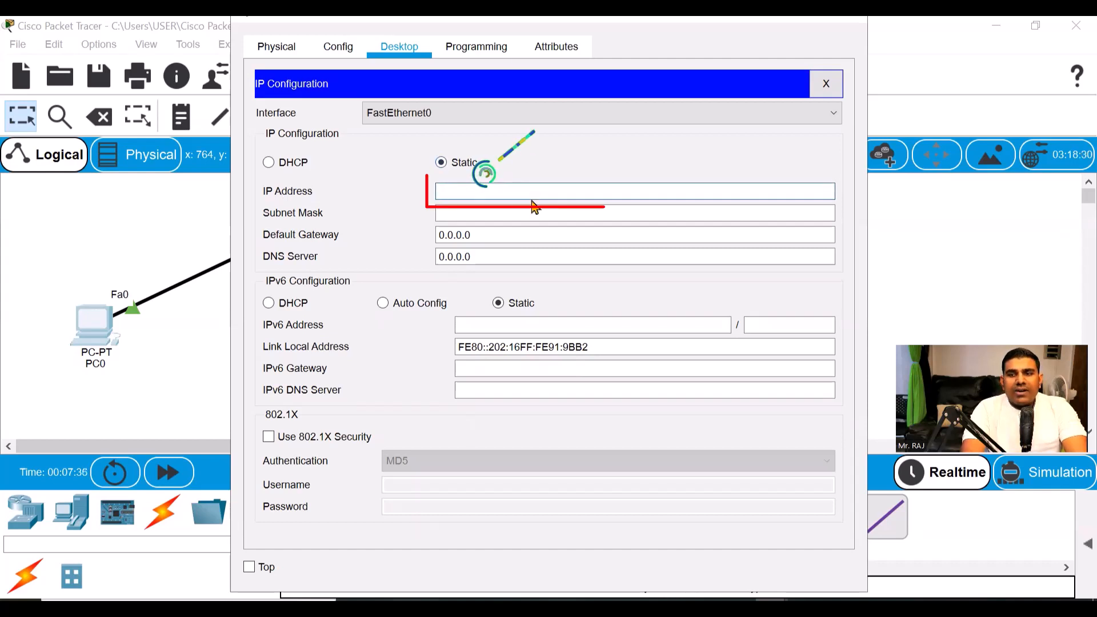
pyautogui.write('192.168.')
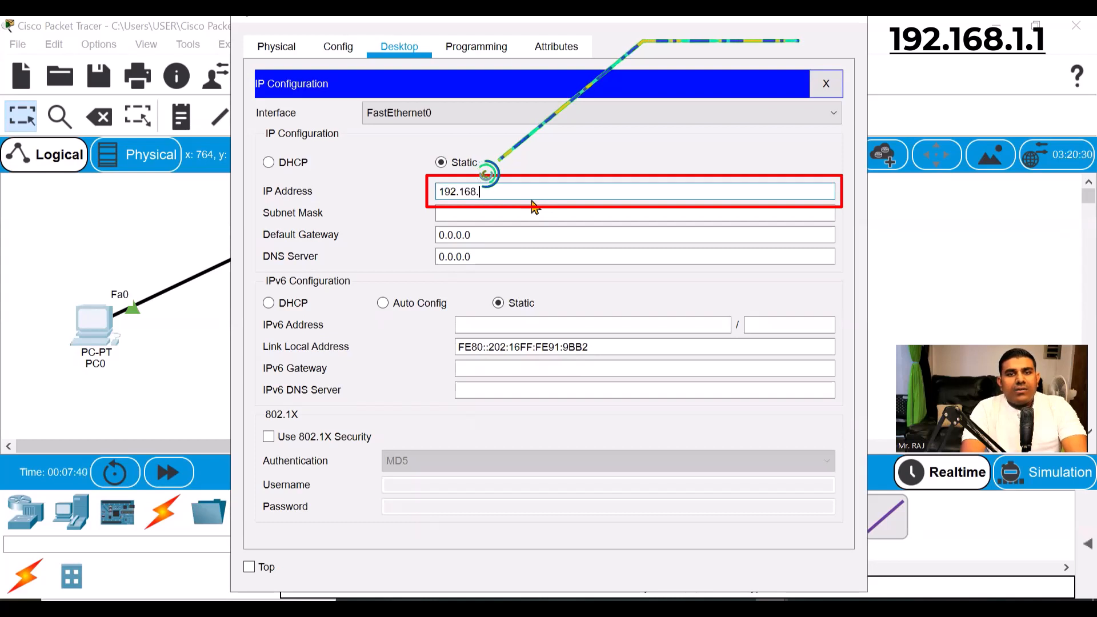
pyautogui.write('1.1')
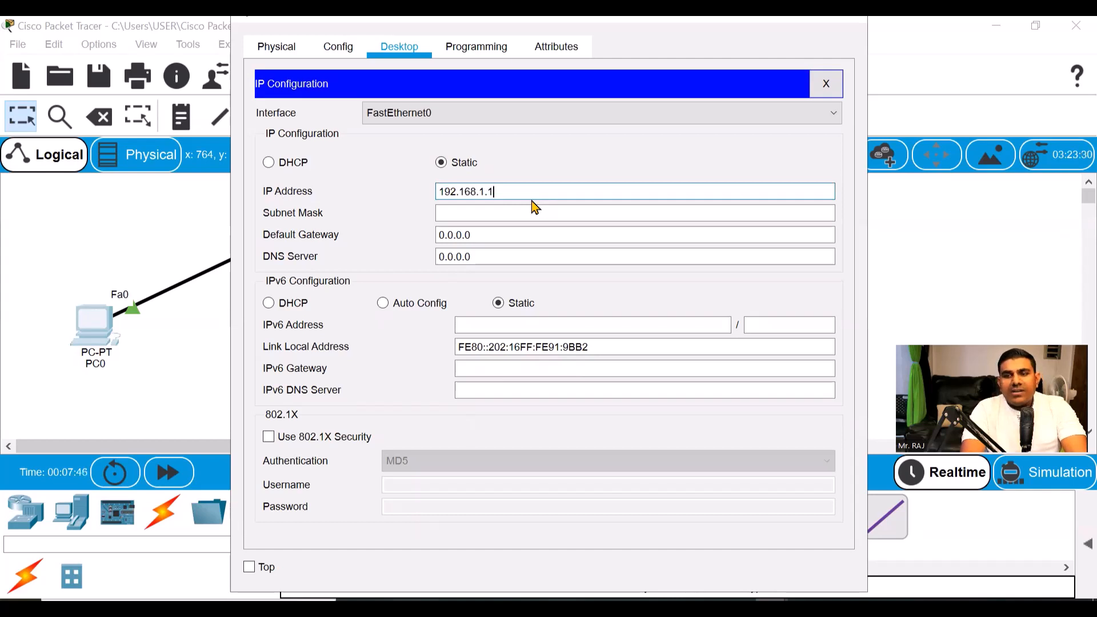
pyautogui.click(483, 216)
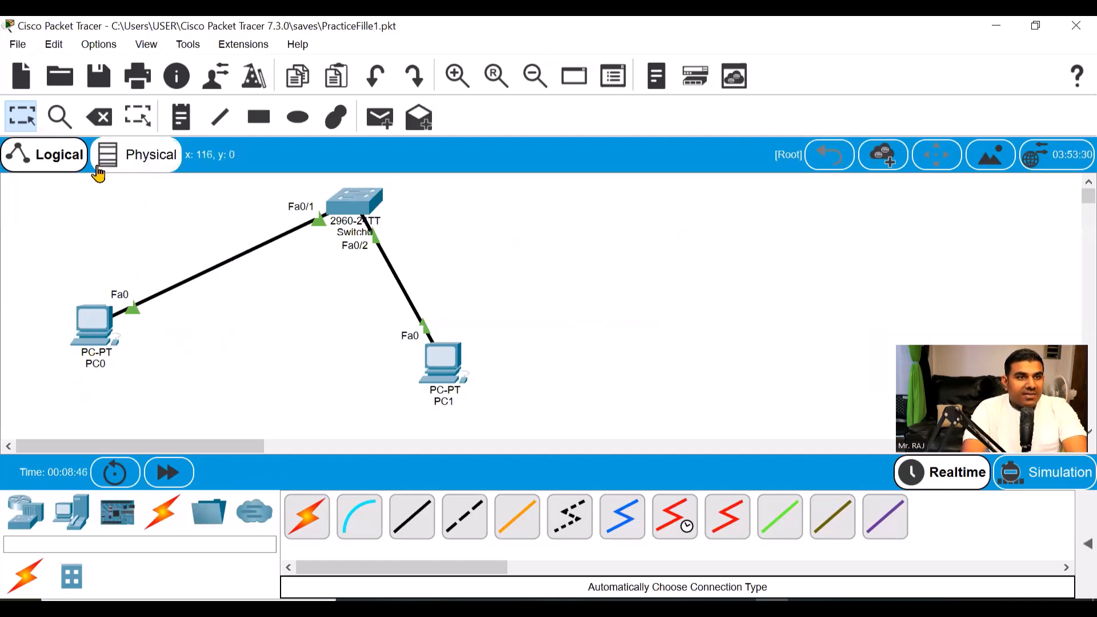
# - Place a note reading 192.168.1.1 beneath PC0
pyautogui.click(182, 117)
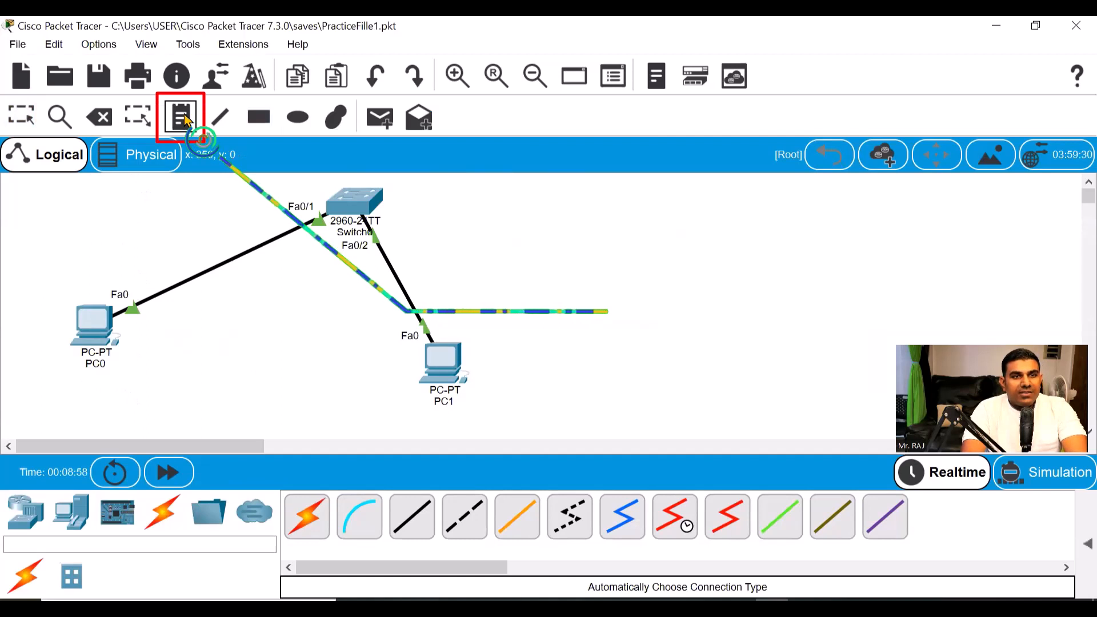
pyautogui.click(66, 387)
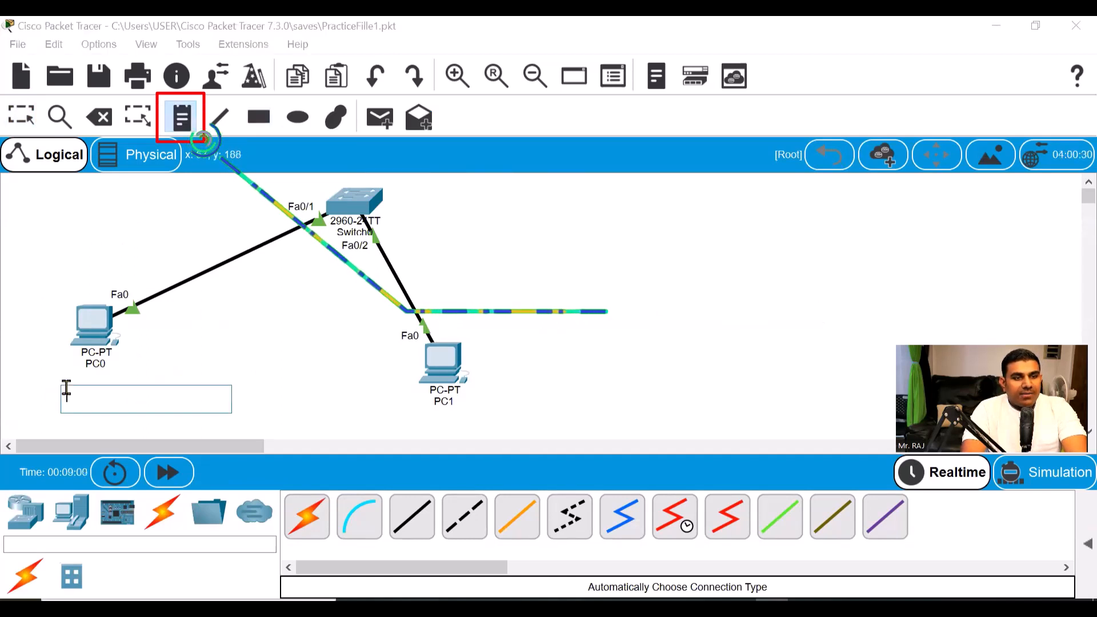
pyautogui.write('192.168.1.1')
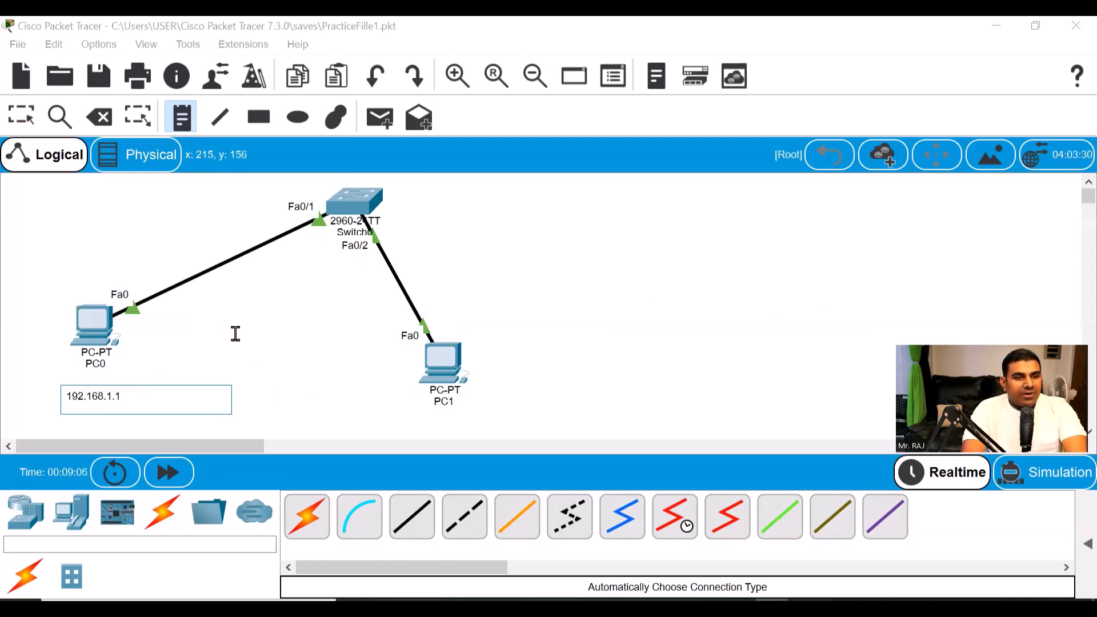
# - Add a note reading 192.168.1.2 between the PCs, leave note placement, and move the note to the right of PC1
pyautogui.click(211, 343)
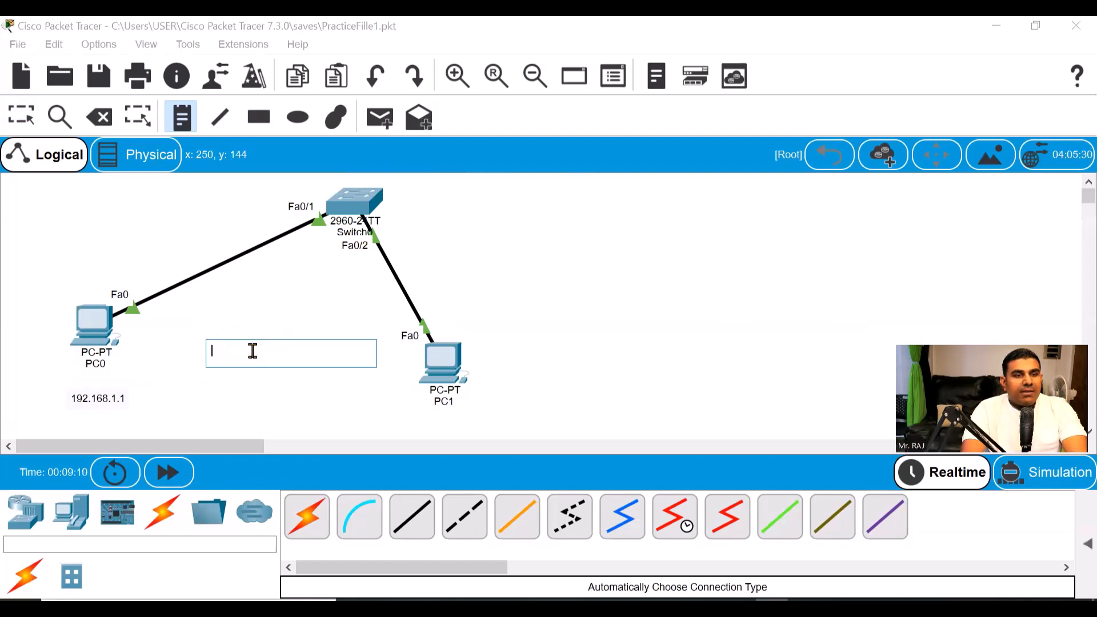
pyautogui.write('192.168.1.2')
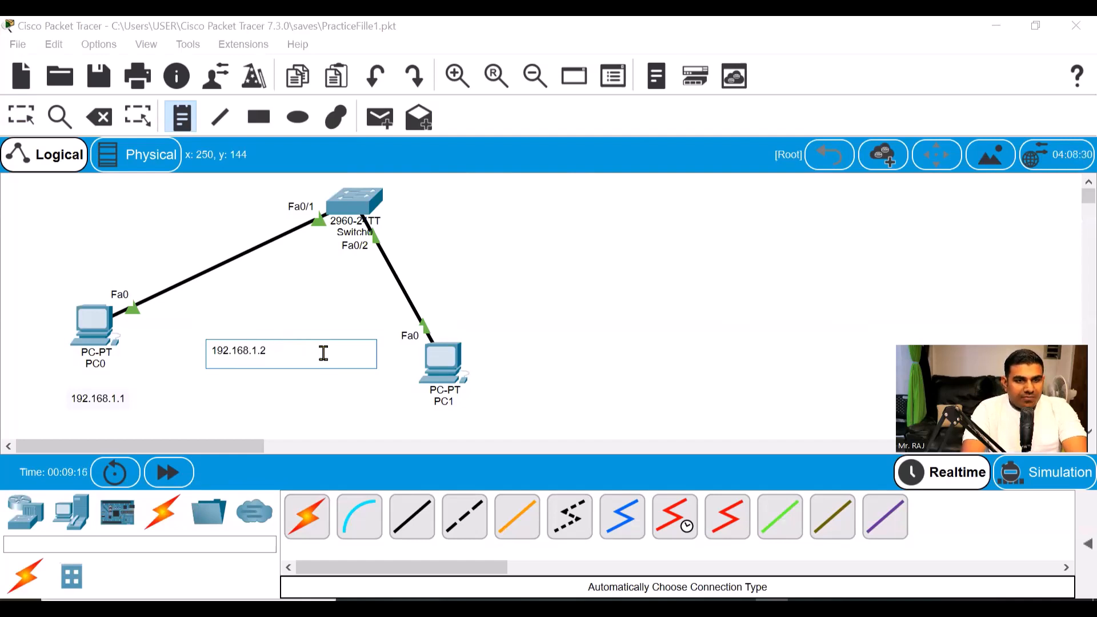
pyautogui.click(180, 123)
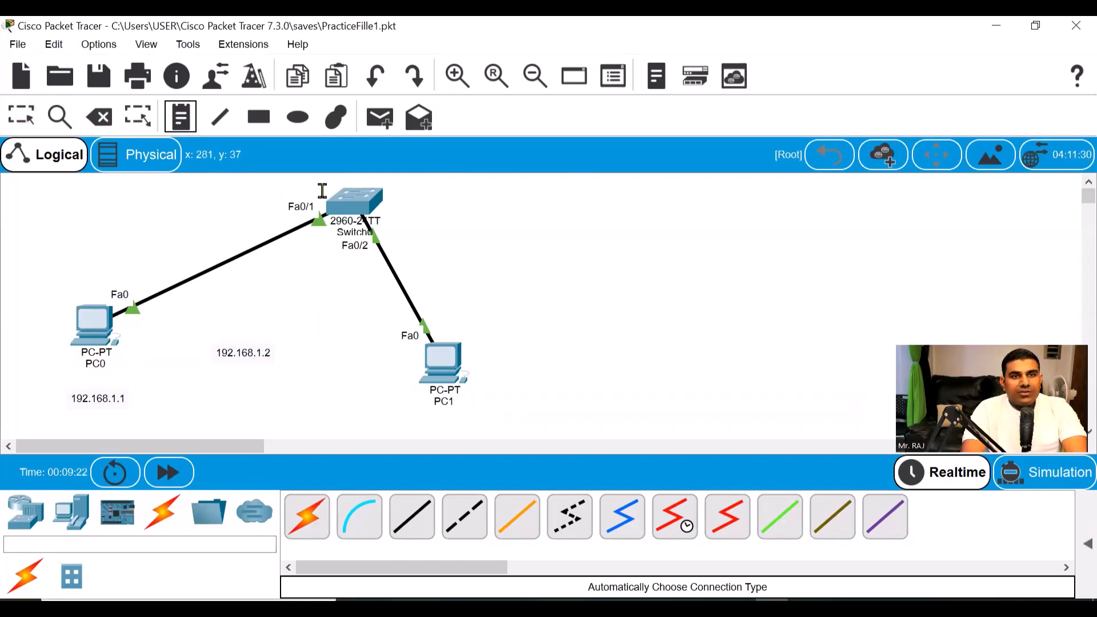
pyautogui.click(556, 296)
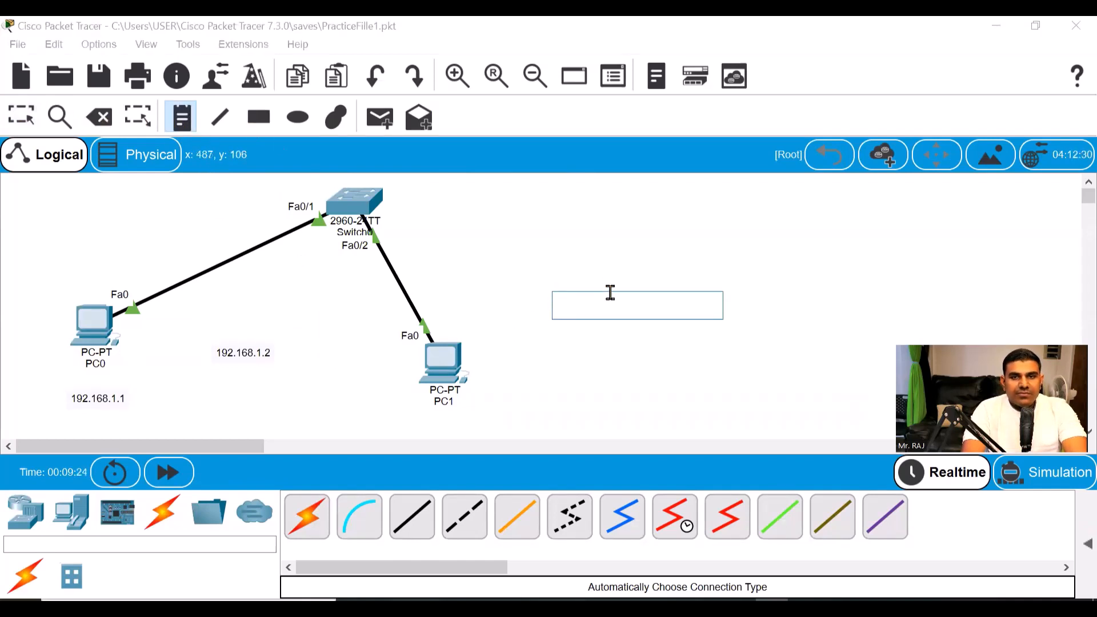
pyautogui.press('Escape')
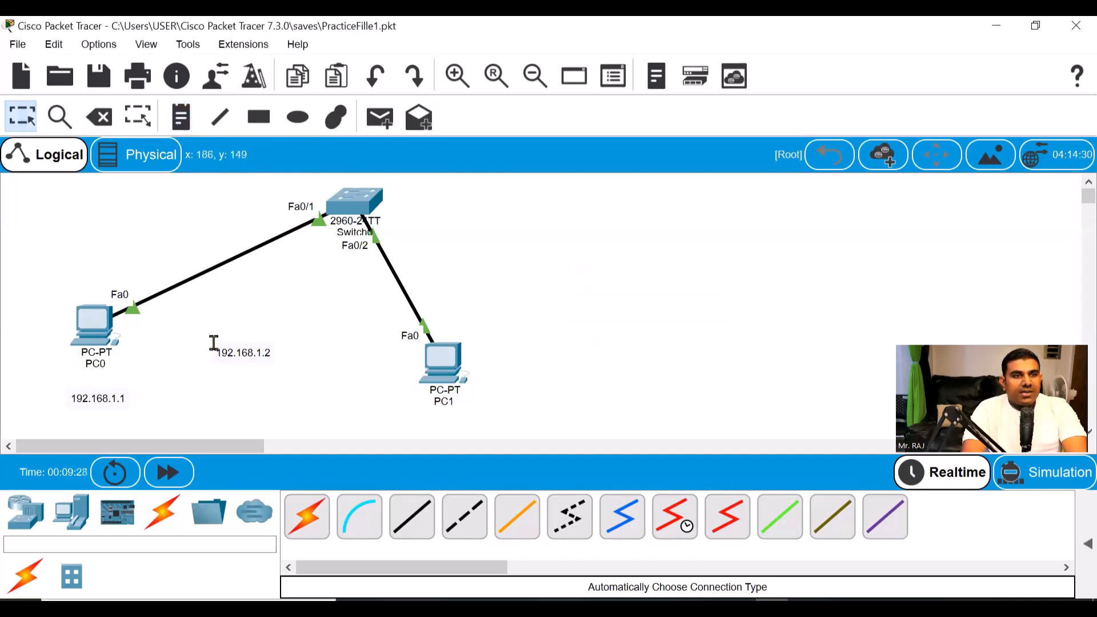
pyautogui.moveTo(231, 358); pyautogui.dragTo(496, 369)
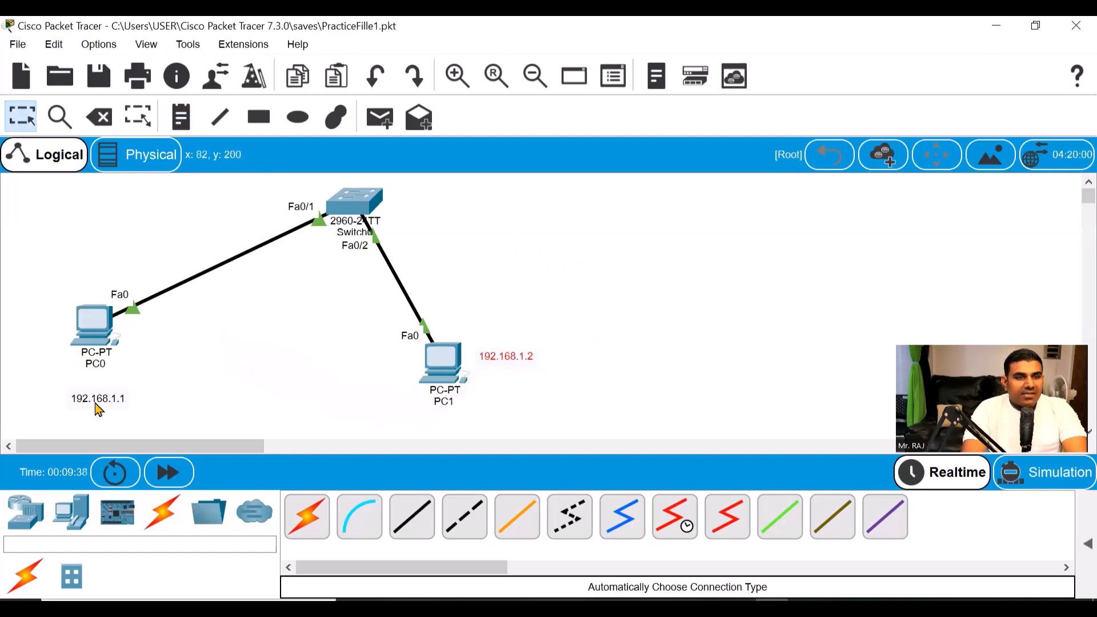
# - Move the 192.168.1.1 note from beneath PC0 to the right side of PC0
pyautogui.moveTo(98, 400); pyautogui.dragTo(161, 343)
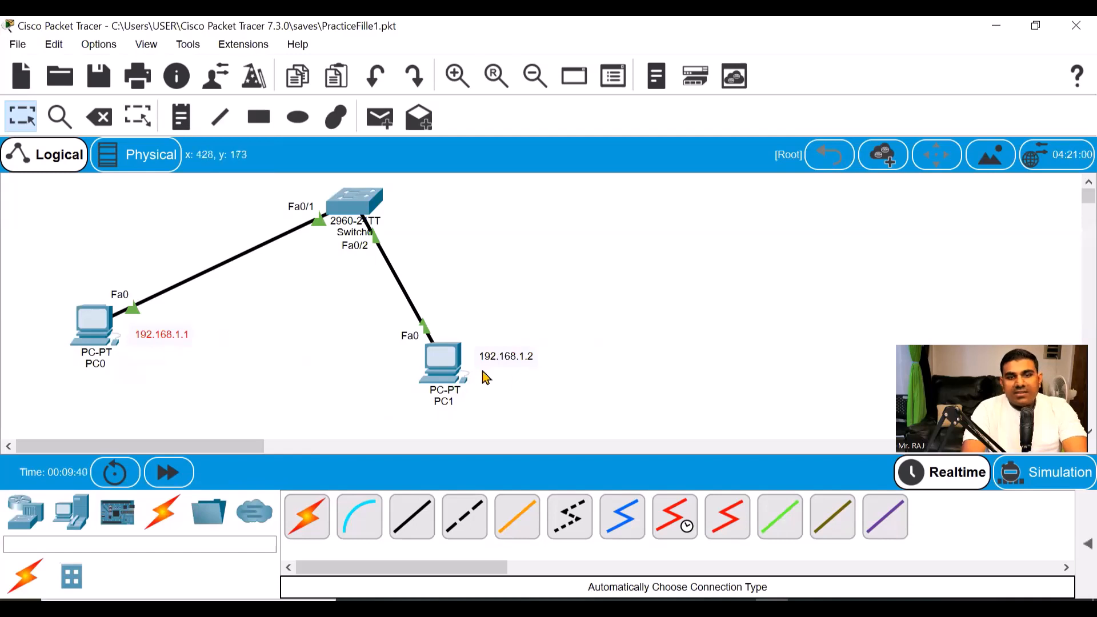
# - Assign the static IPv4 address 192.168.1.2 to PC1's FastEthernet0 interface and fill in its subnet mask
pyautogui.click(447, 364)
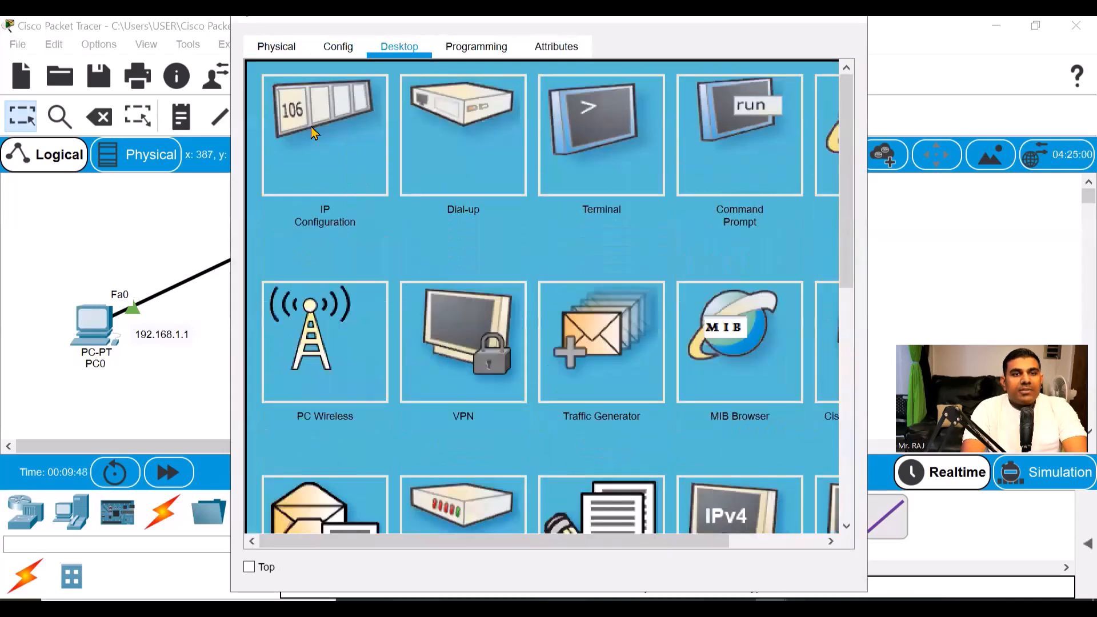
pyautogui.click(320, 157)
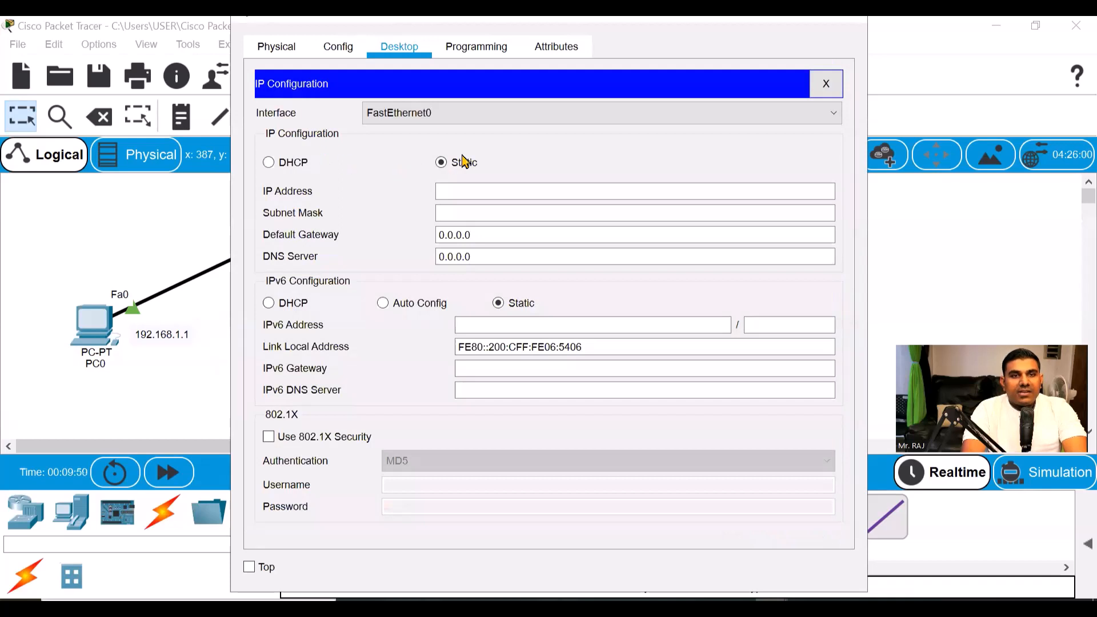
pyautogui.click(473, 191)
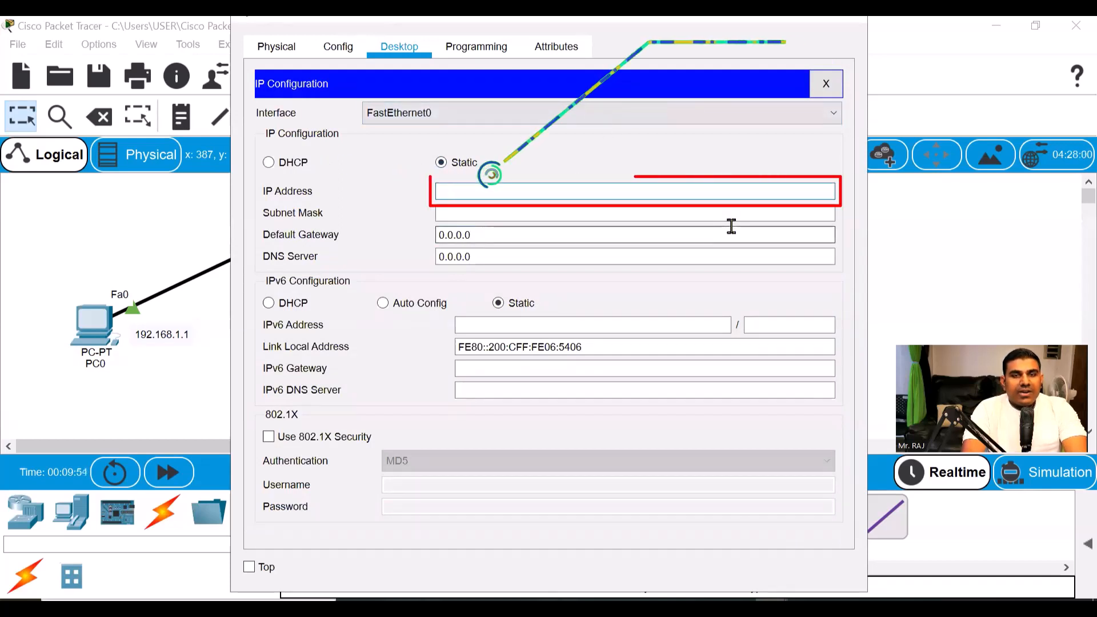
pyautogui.write('192.168')
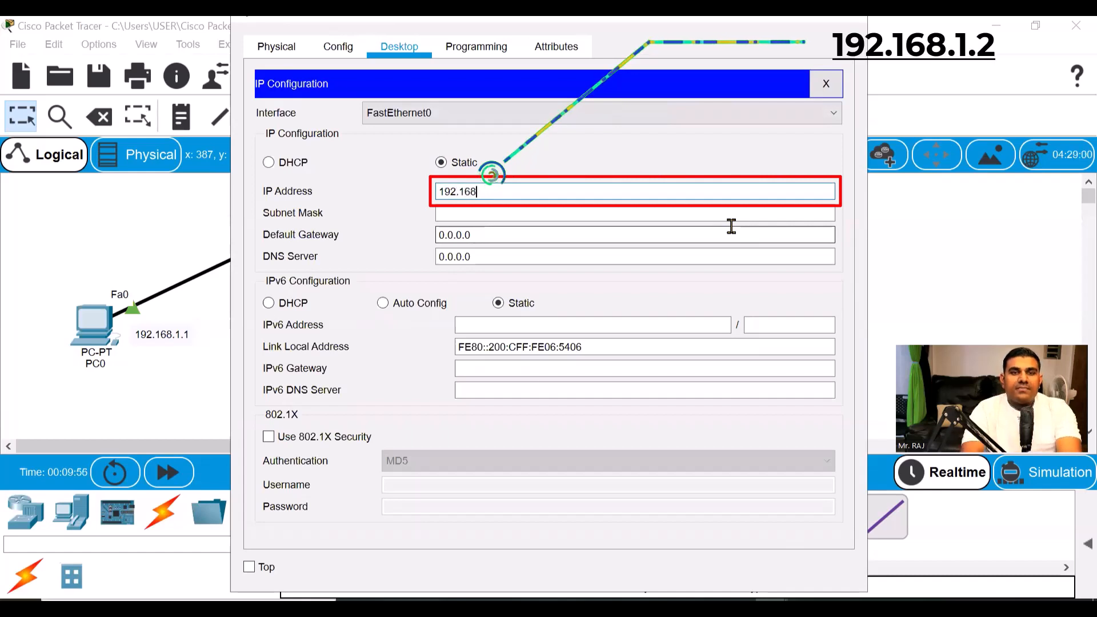
pyautogui.write('.1.2')
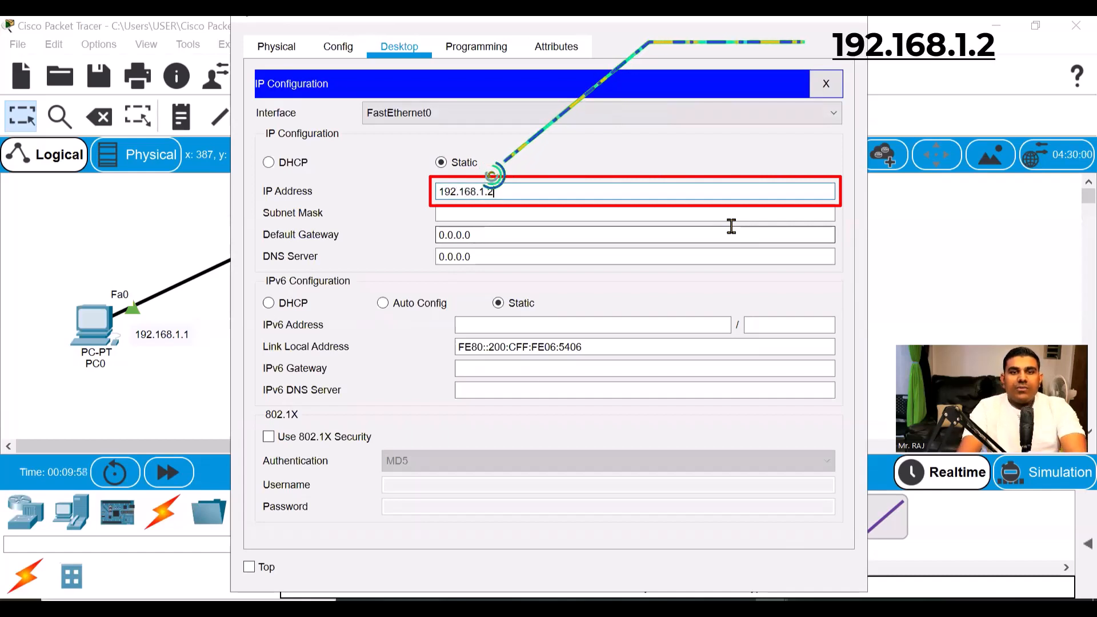
pyautogui.click(559, 215)
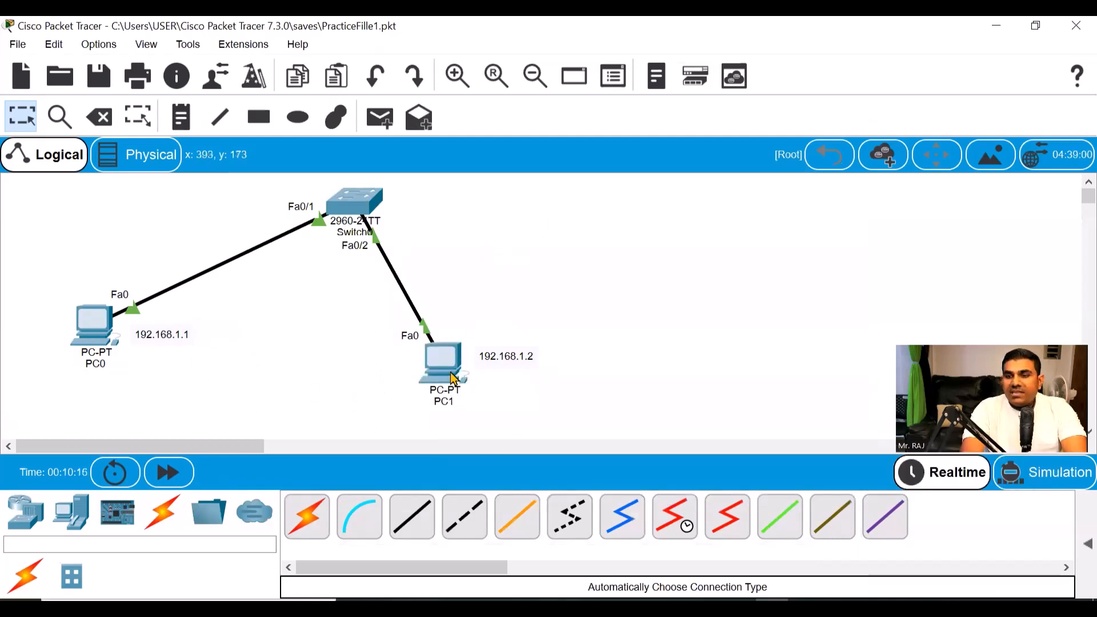
# - Ping 192.168.1.2 from PC0's Command Prompt and highlight the replies
pyautogui.moveTo(454, 379)
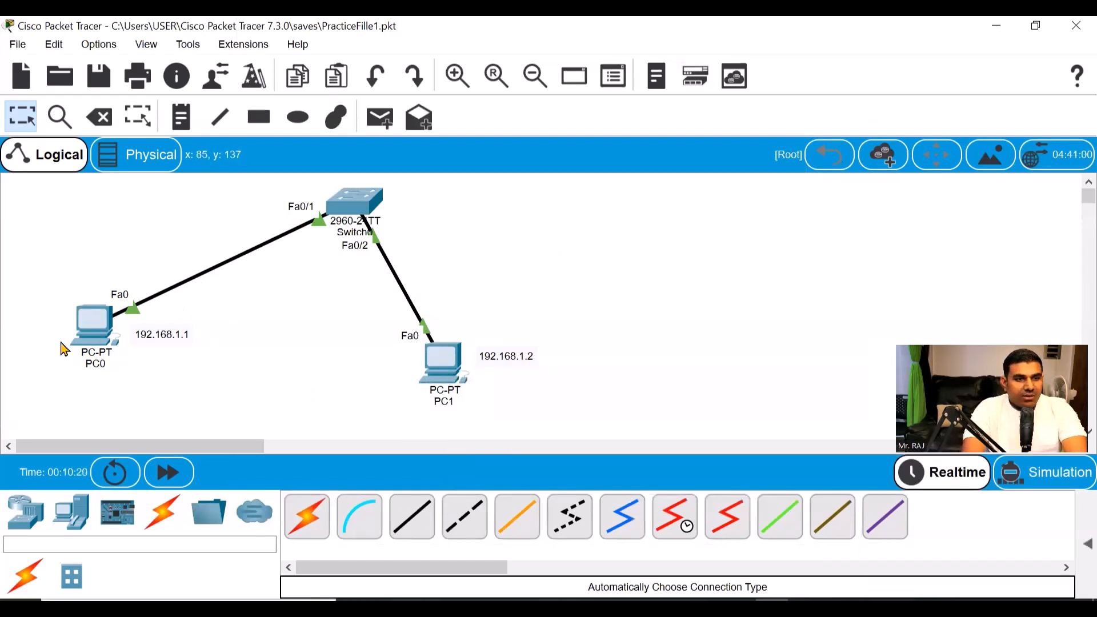
pyautogui.click(90, 327)
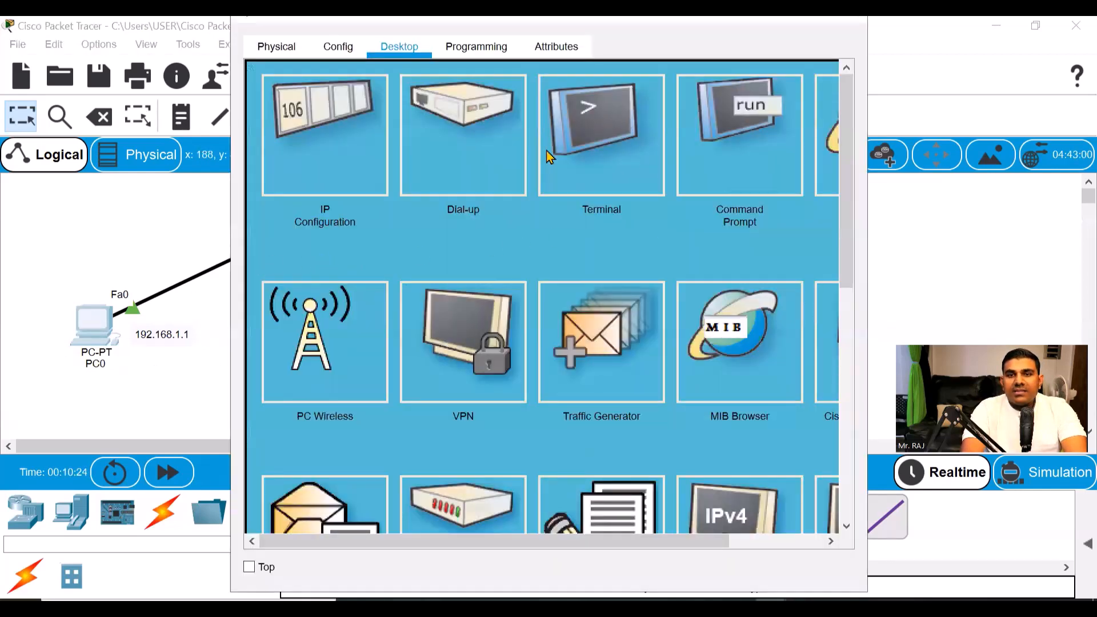
pyautogui.click(743, 150)
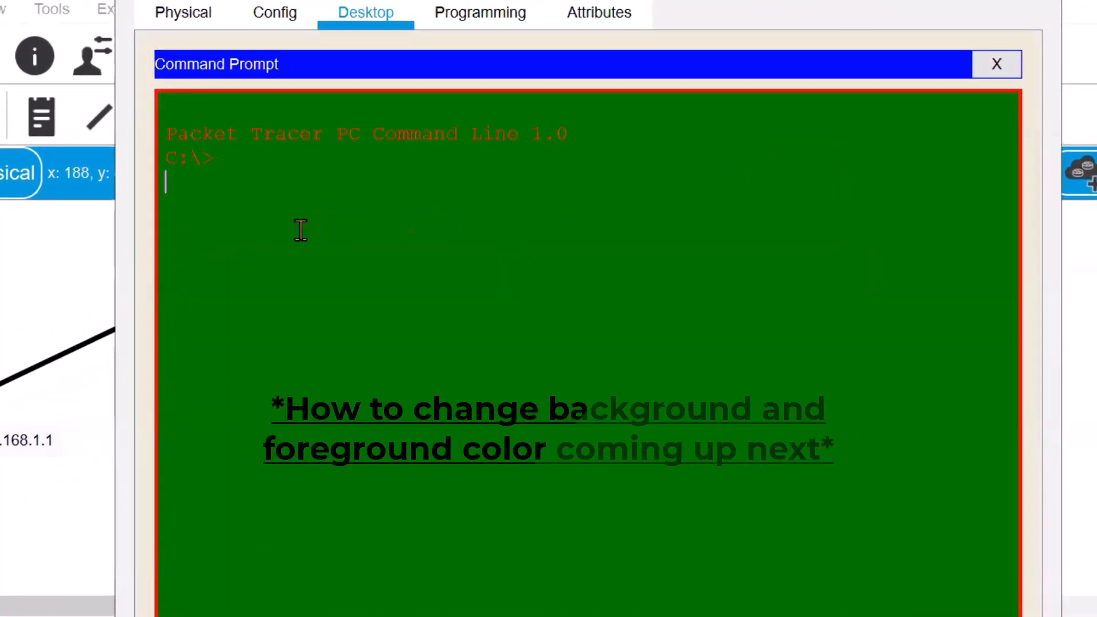
pyautogui.write('pin')
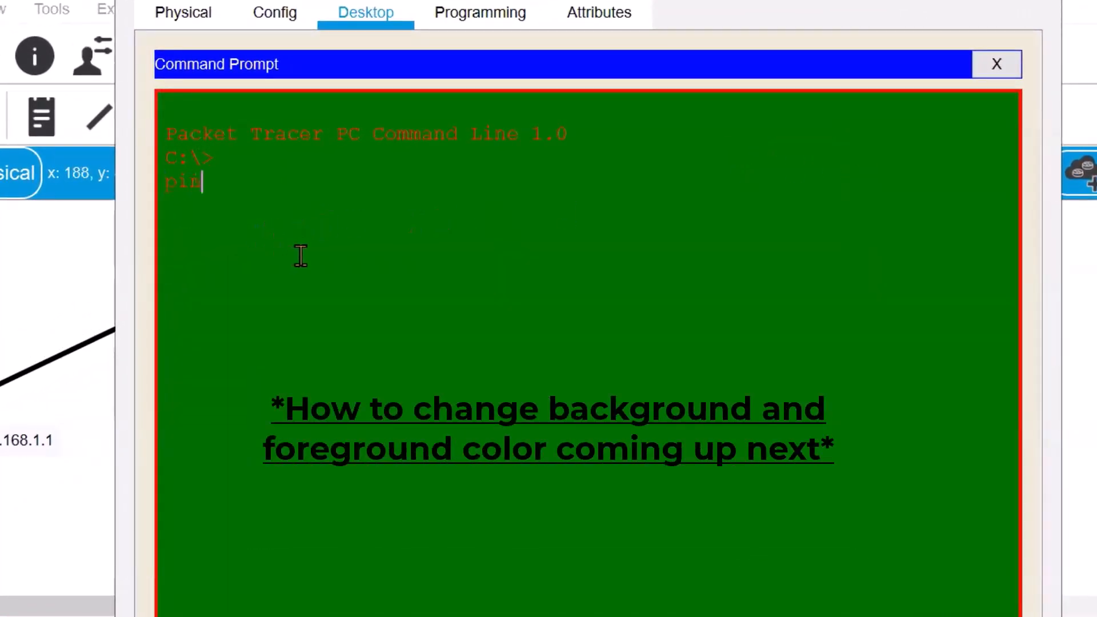
pyautogui.write('g 192.168.1.2')
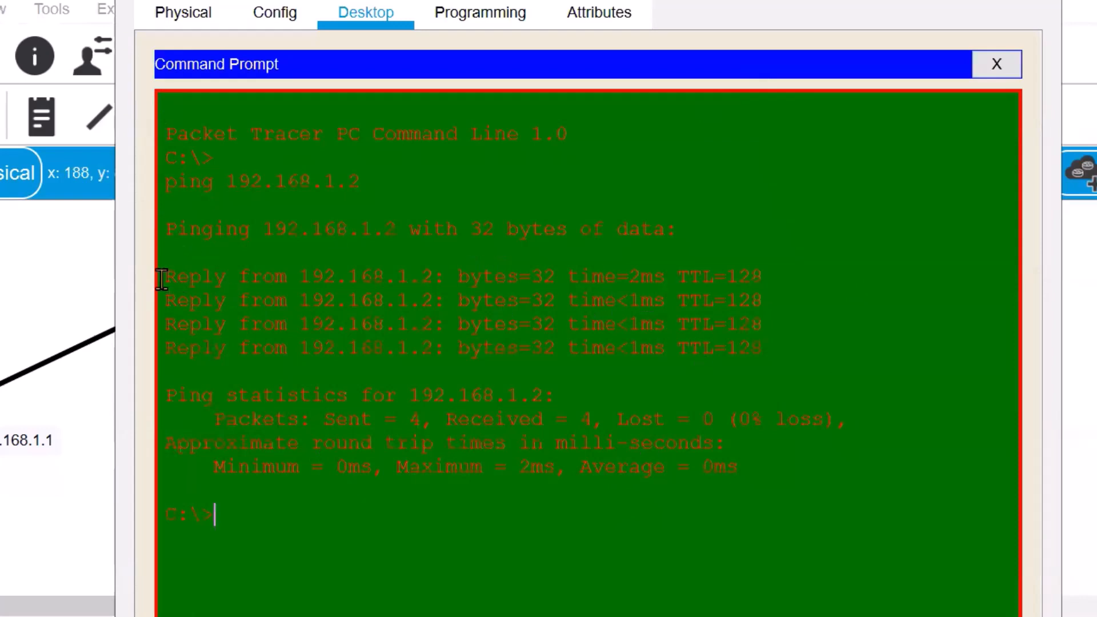
pyautogui.moveTo(163, 277); pyautogui.dragTo(793, 354)
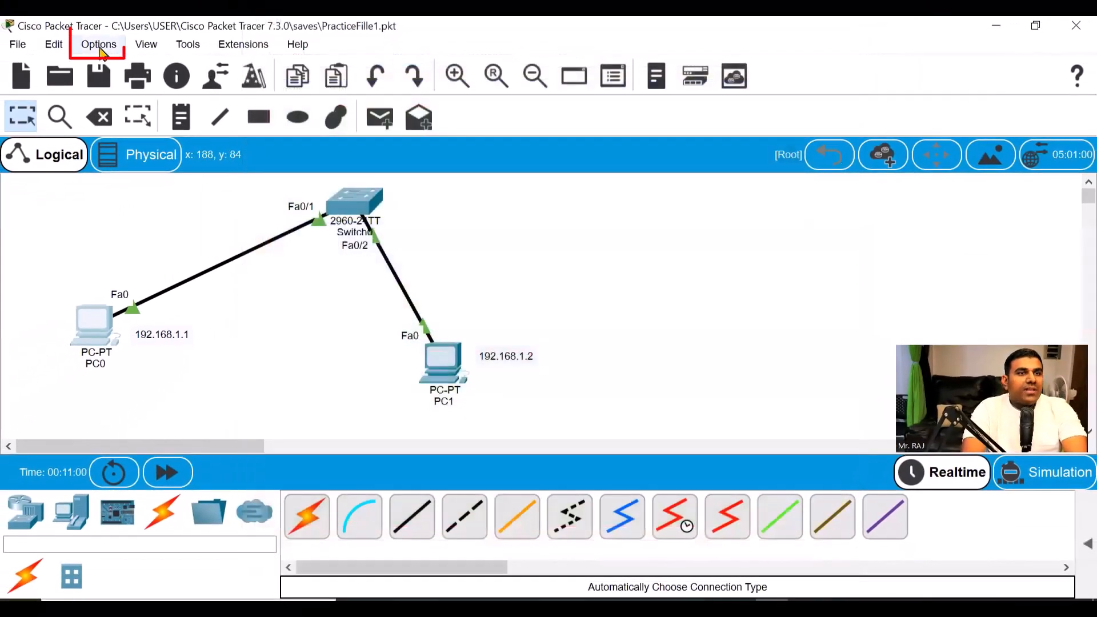
# - Set the PC console background to Black and the PC console text to White in the font preferences, and apply the colours
pyautogui.click(101, 49)
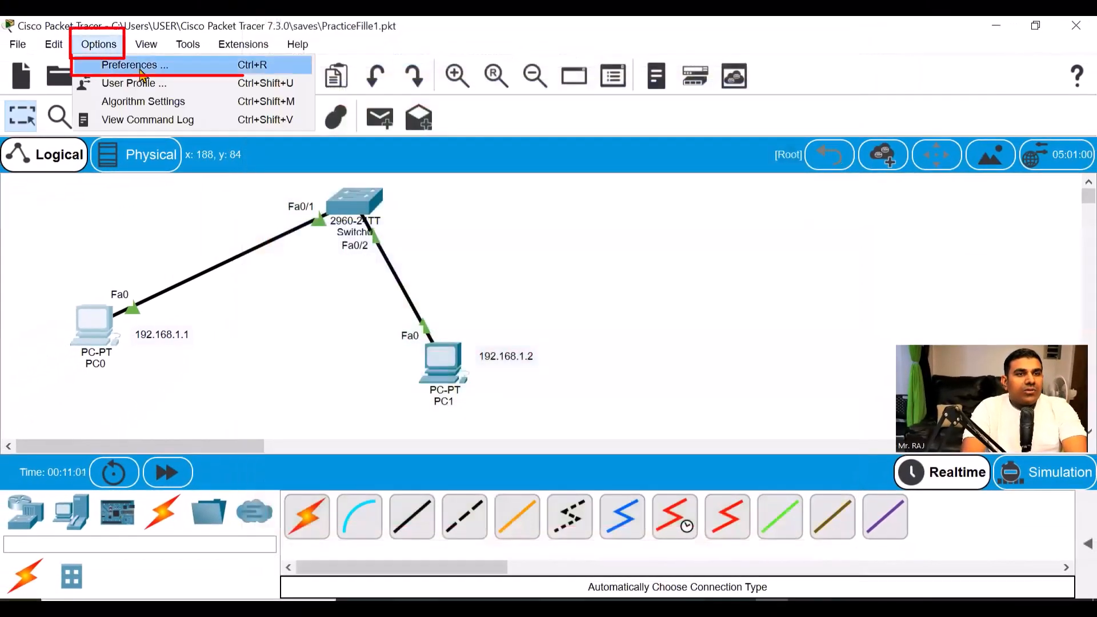
pyautogui.click(140, 64)
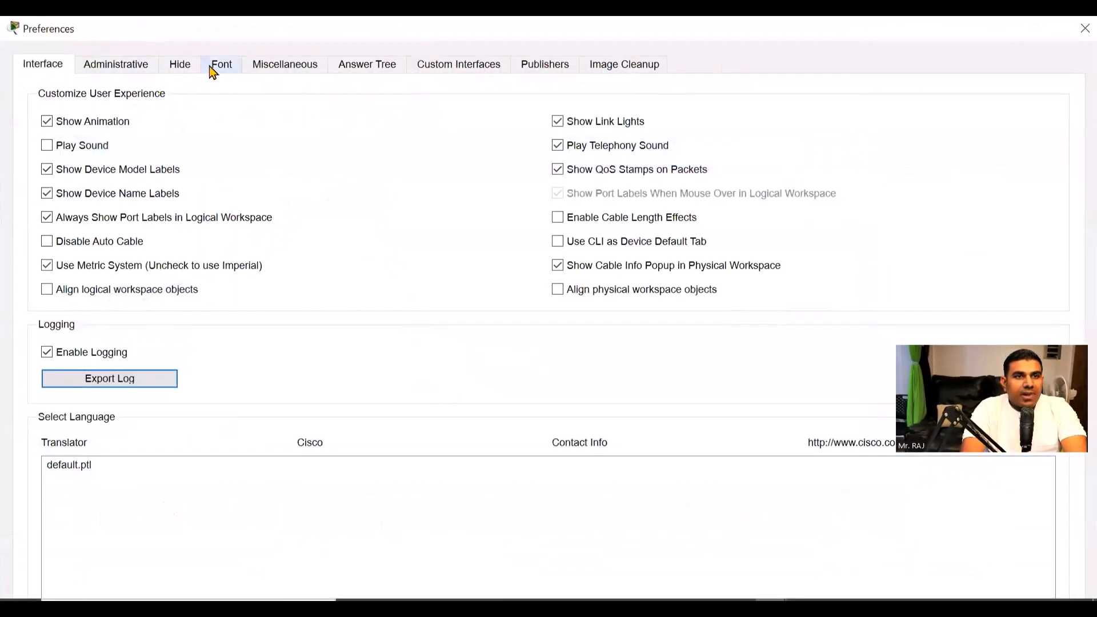
pyautogui.click(221, 70)
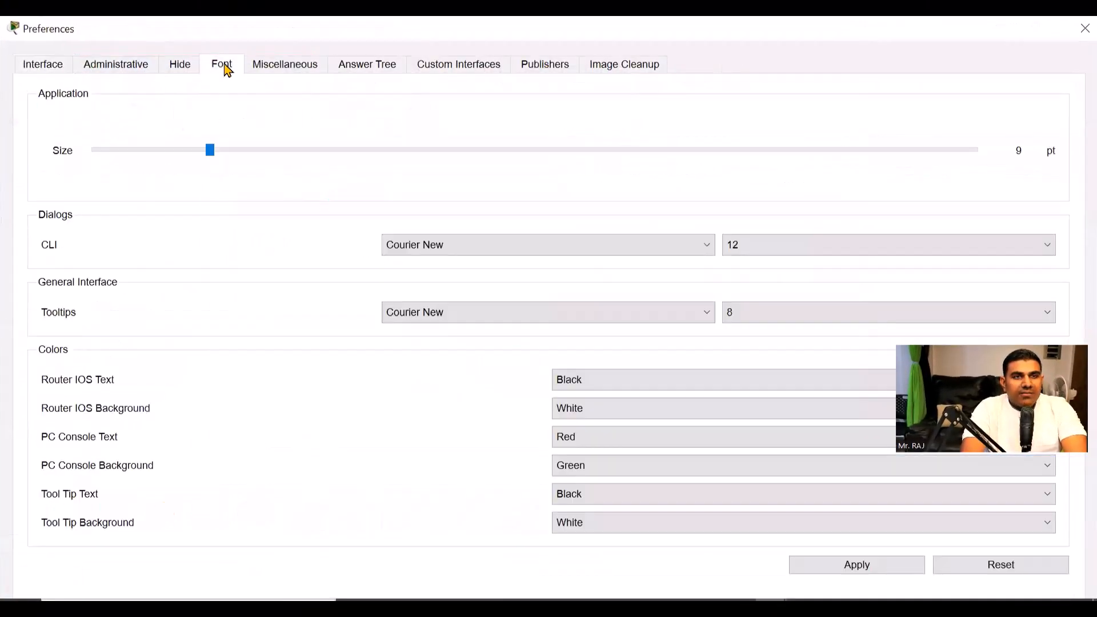
pyautogui.click(581, 472)
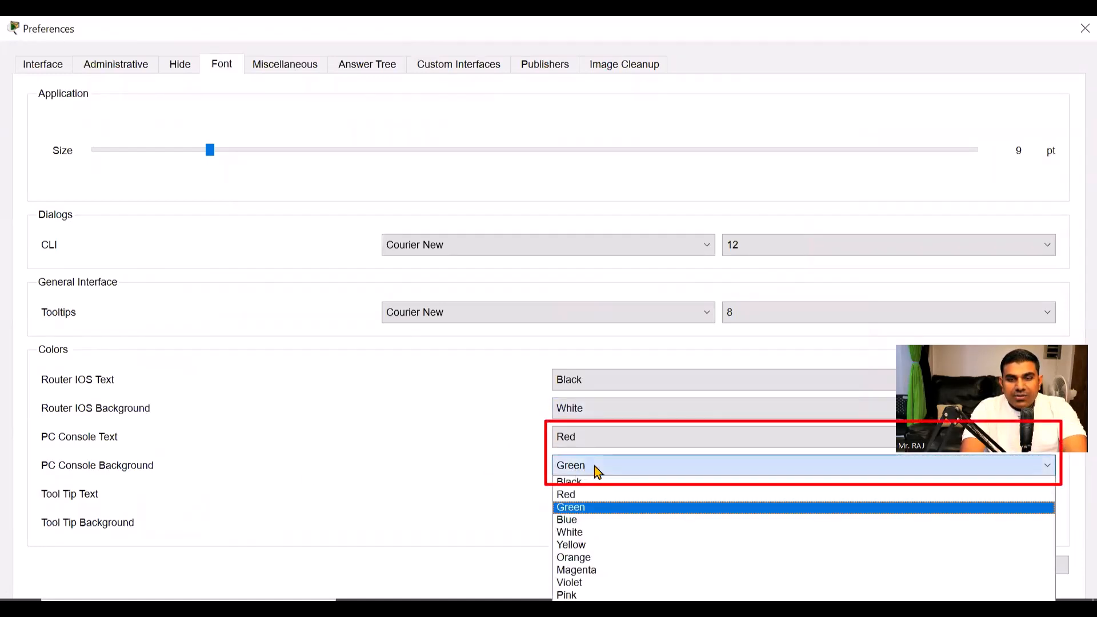
pyautogui.click(582, 483)
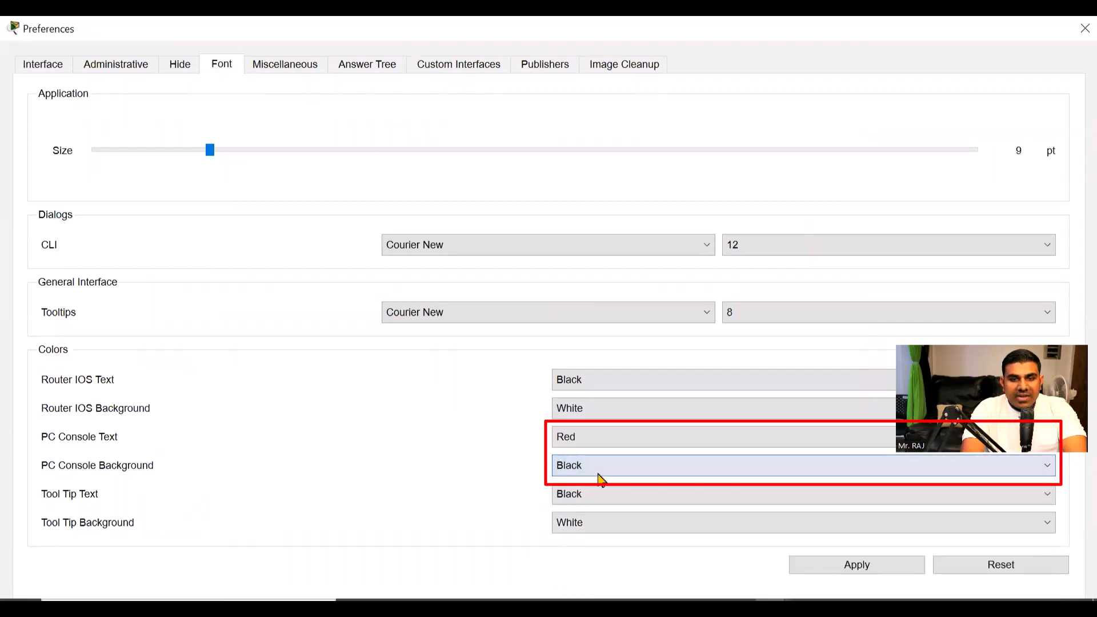
pyautogui.click(598, 439)
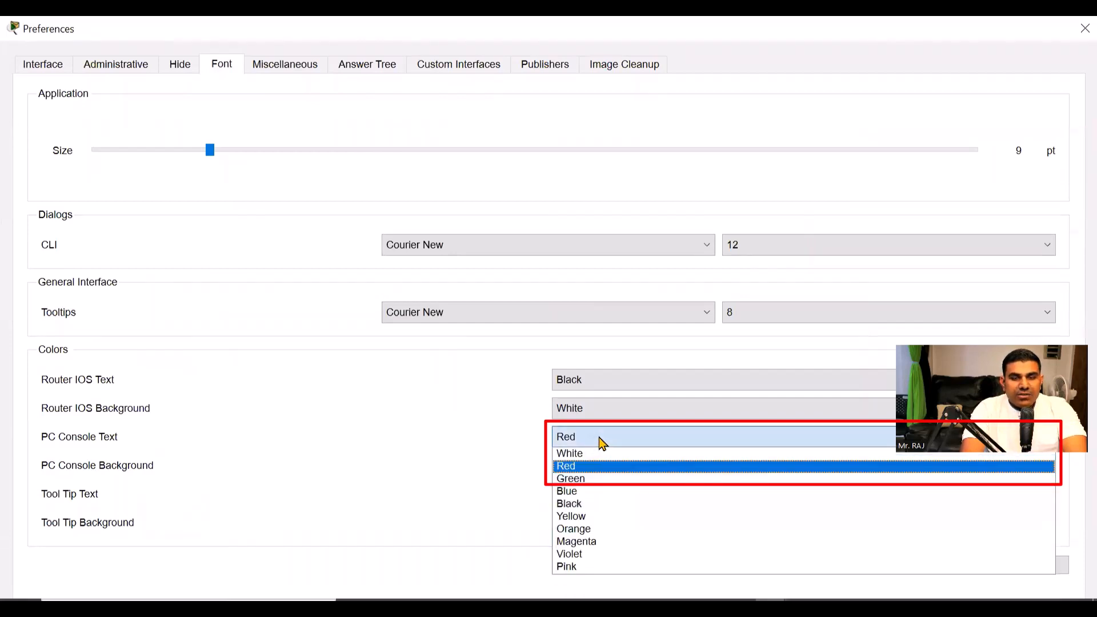
pyautogui.click(581, 455)
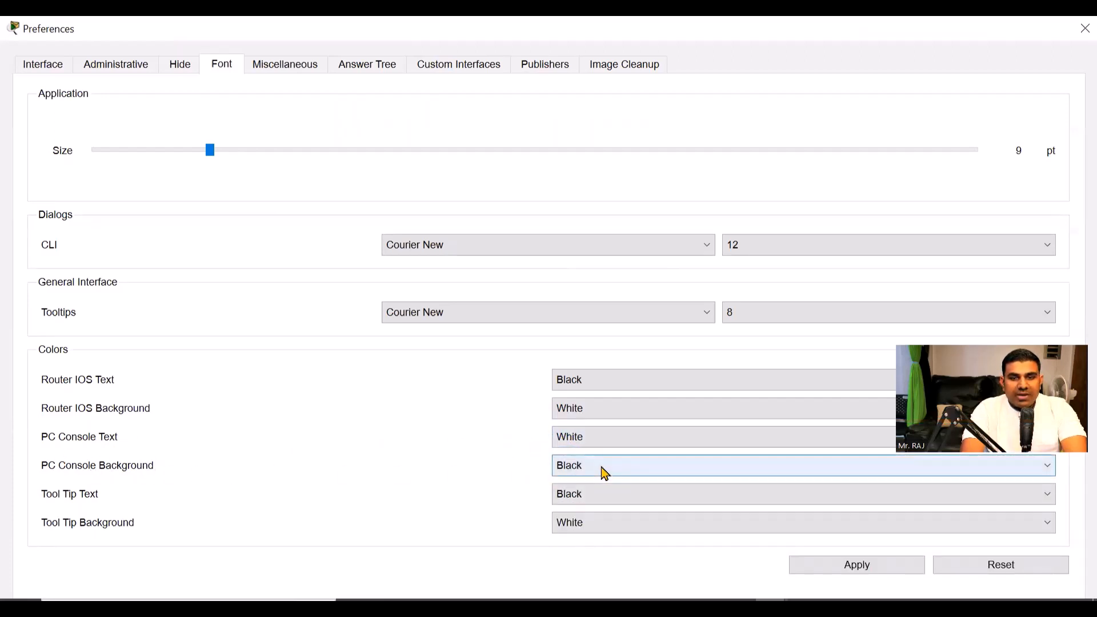
pyautogui.click(857, 568)
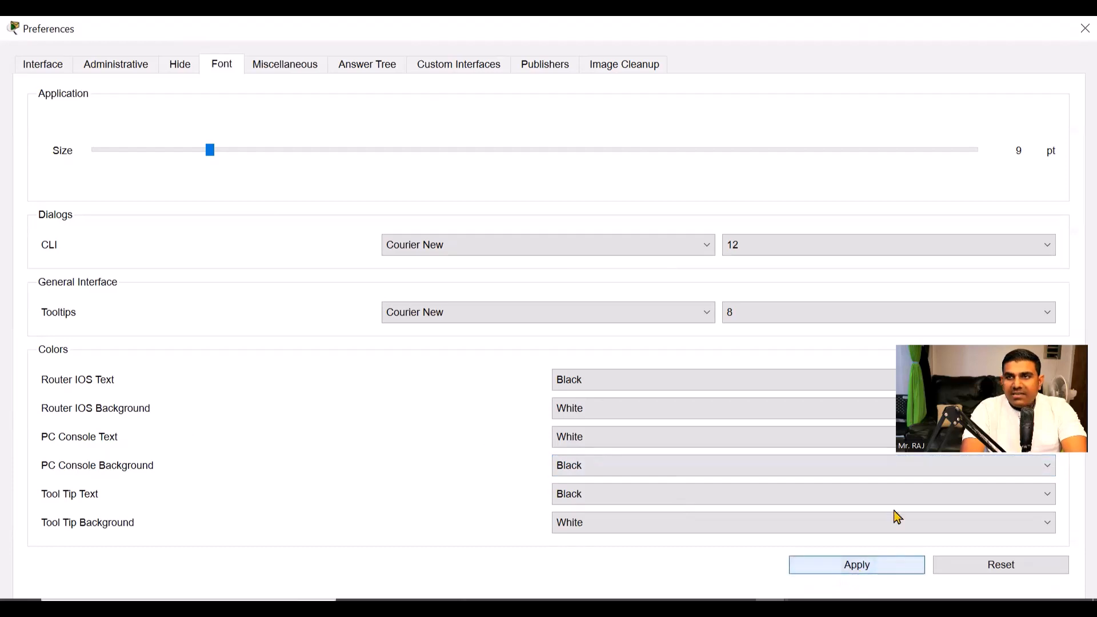
pyautogui.click(1083, 28)
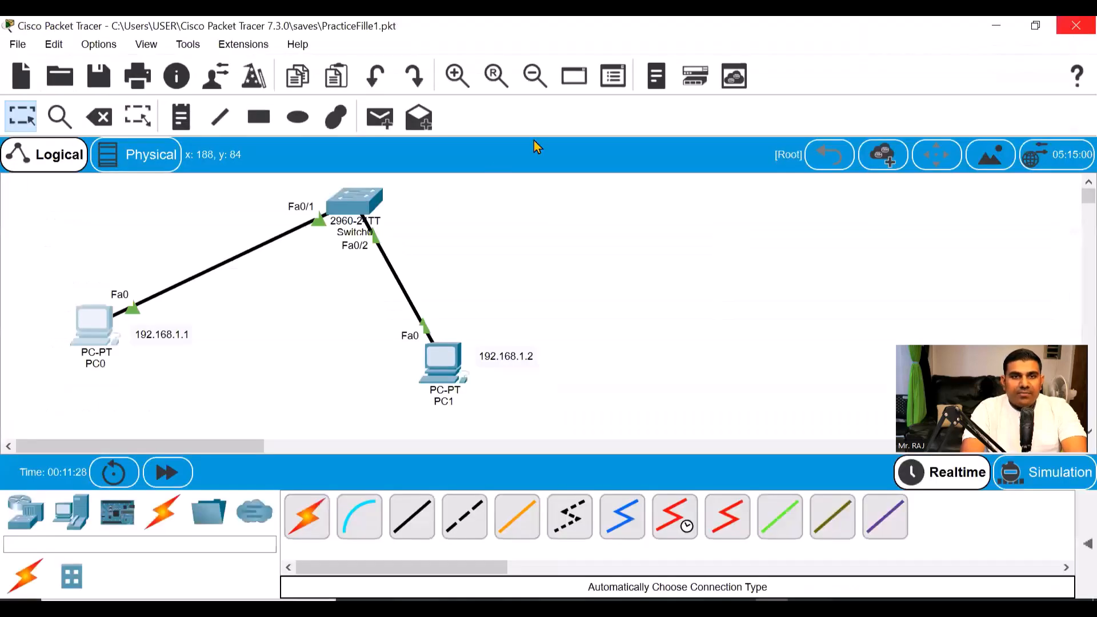
# - Ping 192.168.1.2 again from PC0's Command Prompt and close PC0's window
pyautogui.click(97, 323)
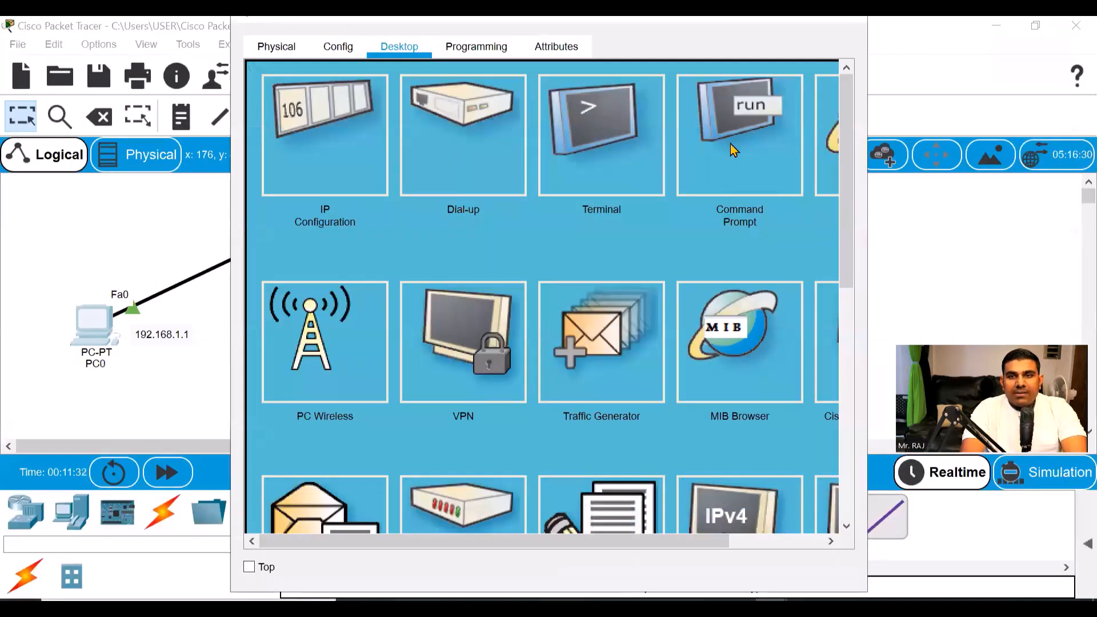
pyautogui.click(731, 143)
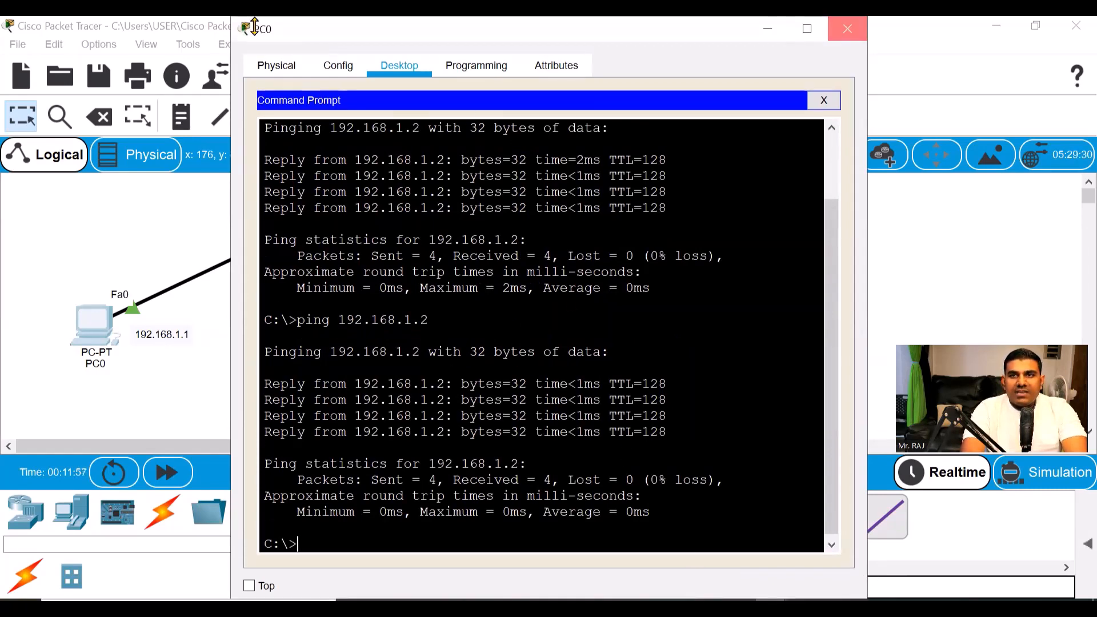
pyautogui.click(848, 29)
# - Ping 192.168.1.1 from PC1's Command Prompt and close PC1's window
pyautogui.click(453, 364)
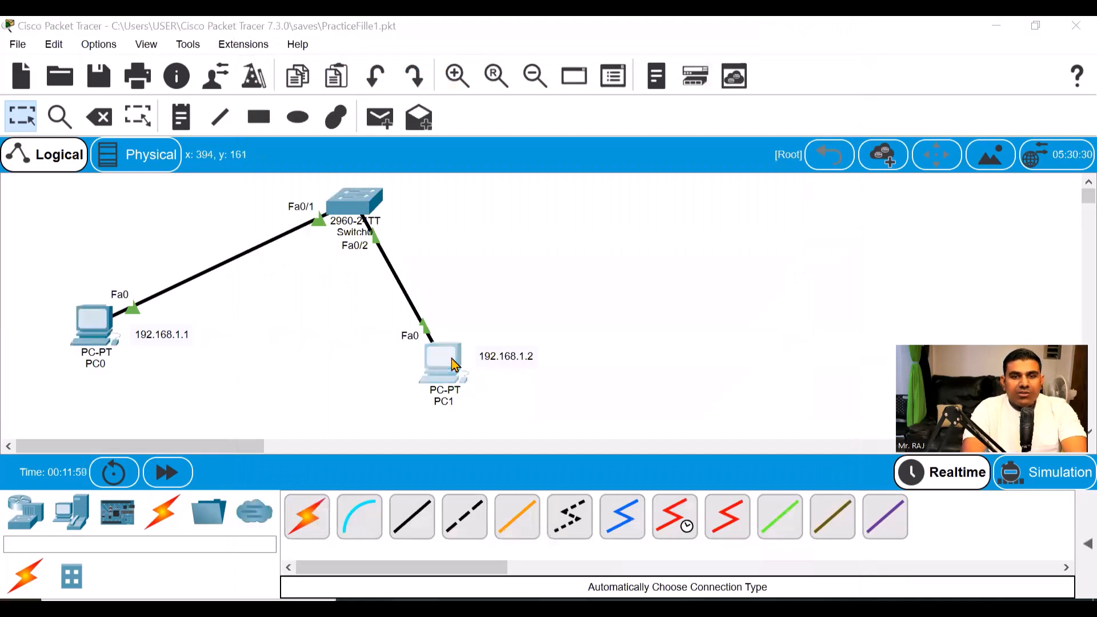
pyautogui.click(730, 142)
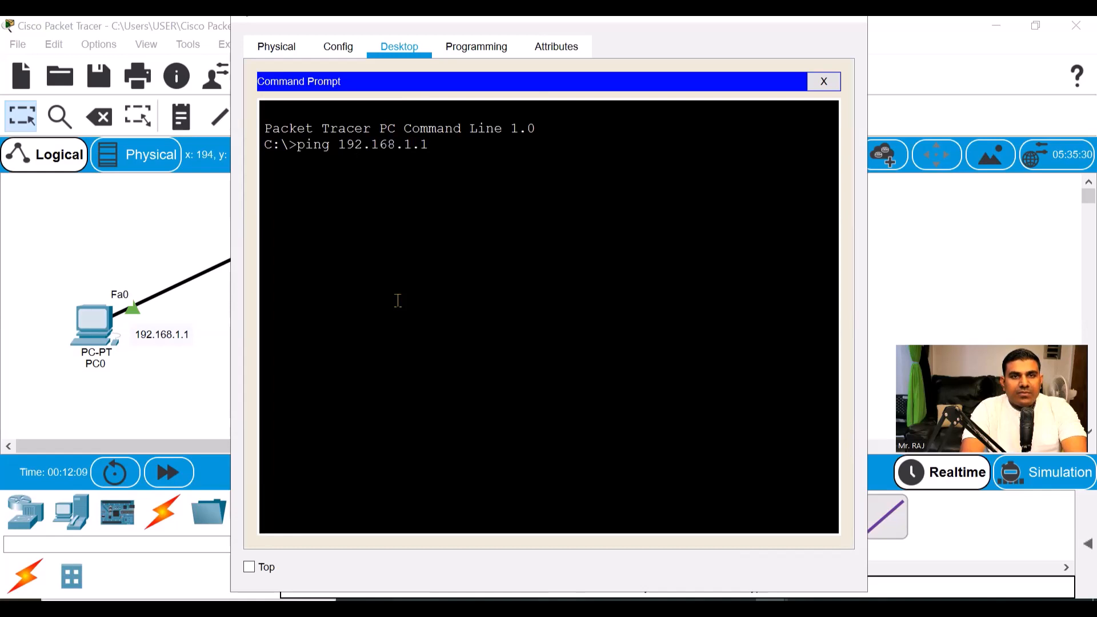
pyautogui.press('Return')
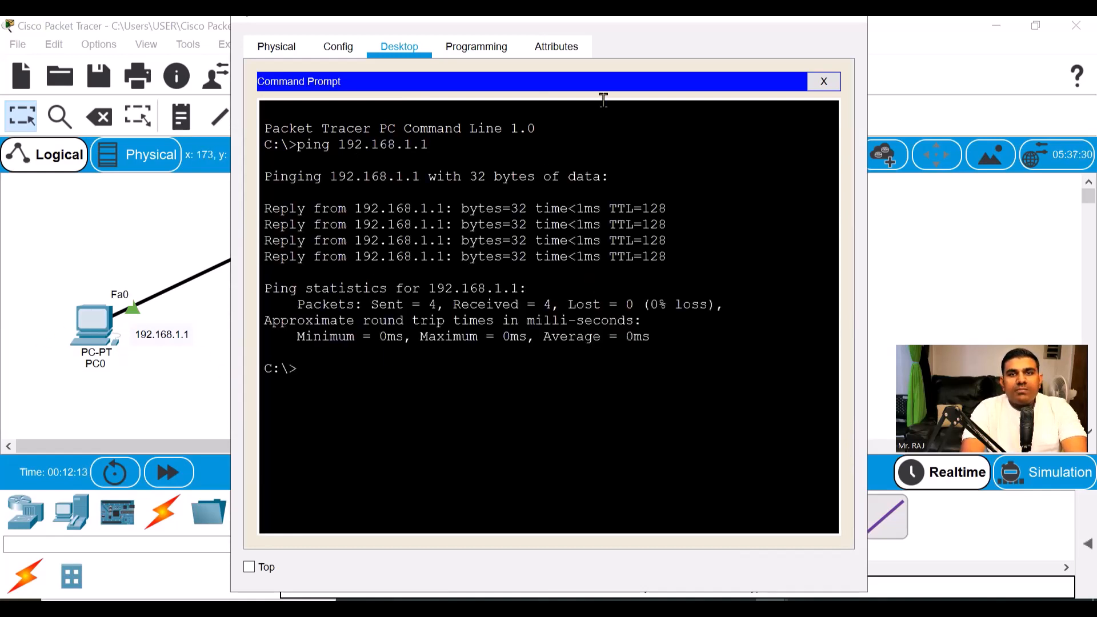
pyautogui.click(898, 107)
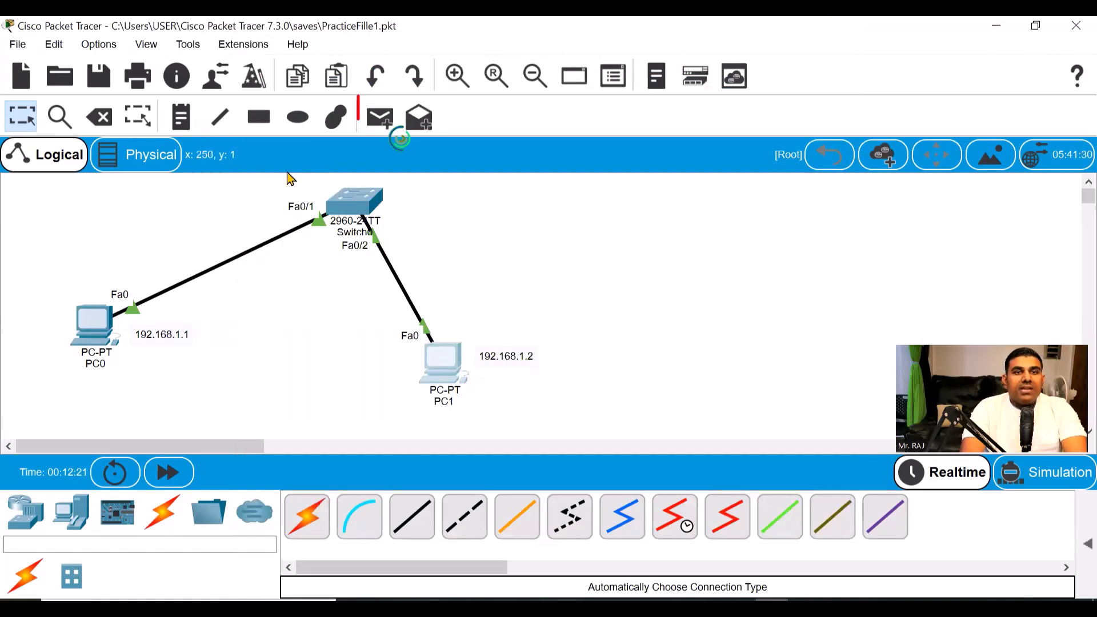
# - Send a simple PDU from PC0 to PC1 and check its status in the PDU list
pyautogui.click(379, 120)
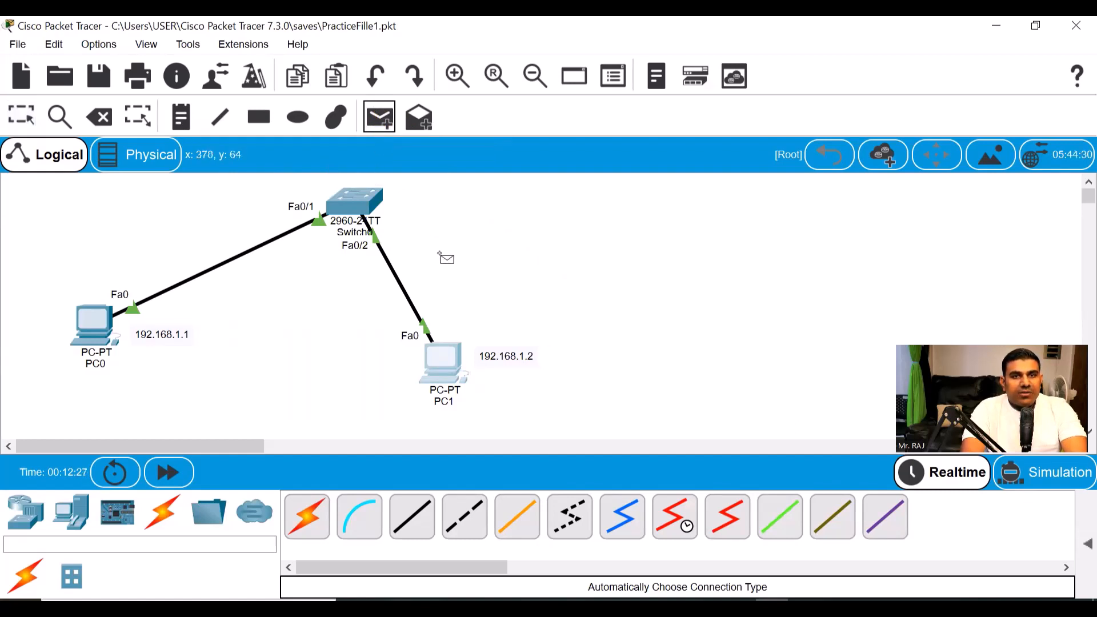
pyautogui.click(90, 324)
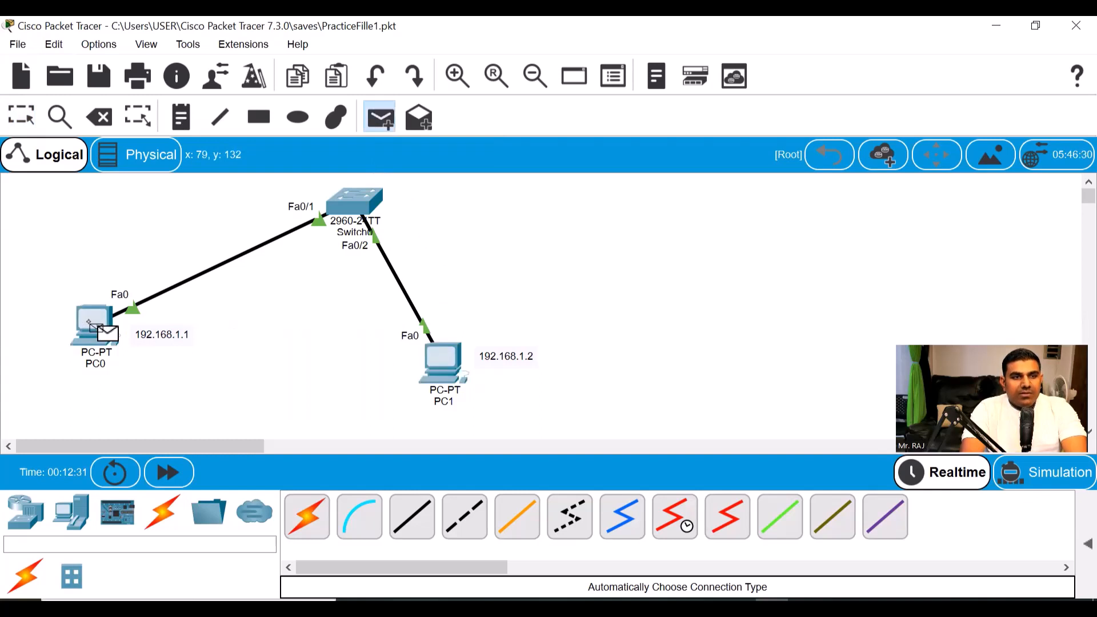
pyautogui.click(444, 367)
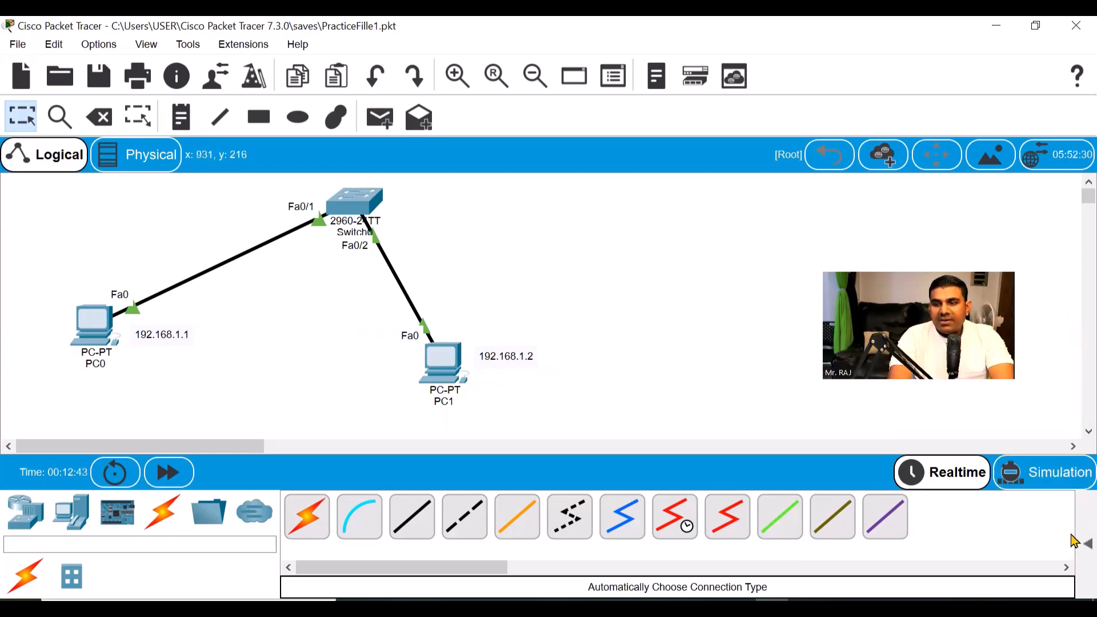
pyautogui.click(1086, 545)
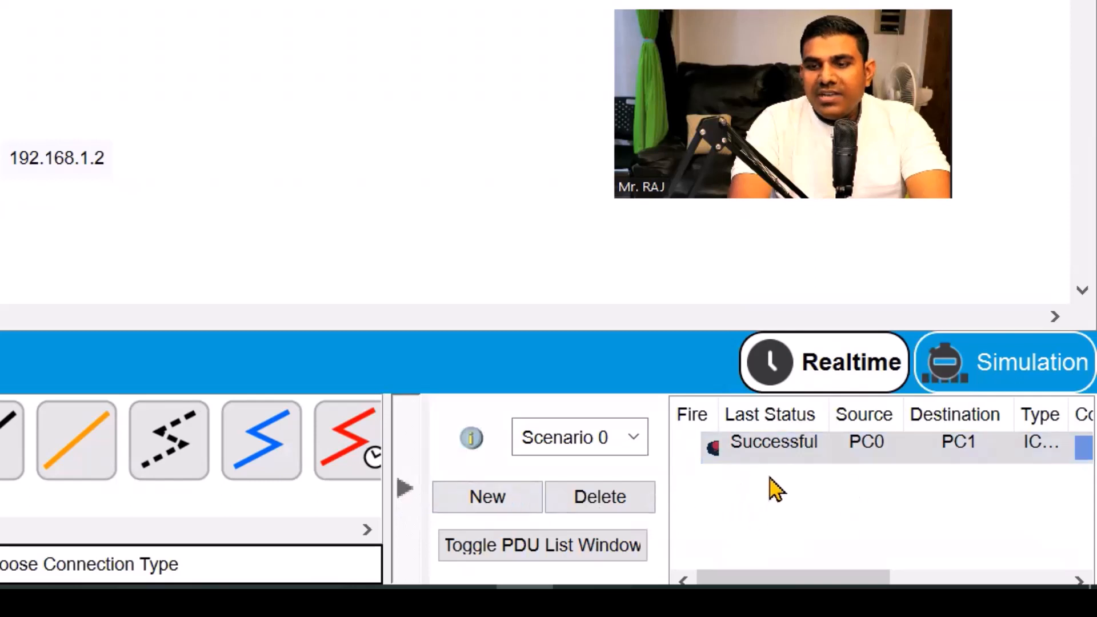
pyautogui.click(763, 461)
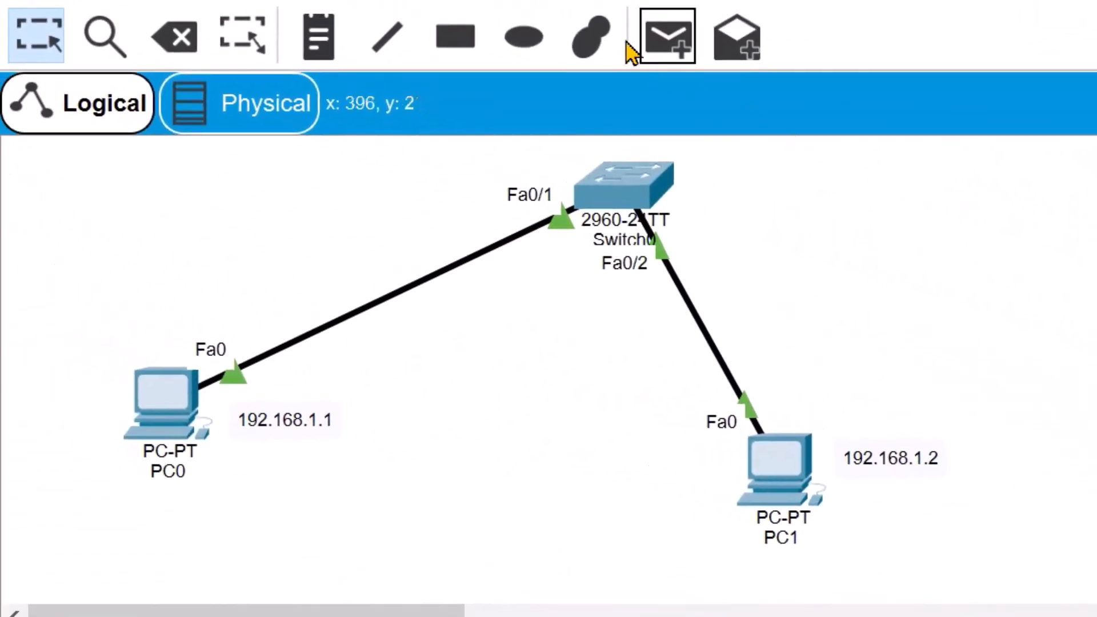
# - Send a simple PDU from PC1 to PC0 and check its status in the PDU list
pyautogui.click(672, 47)
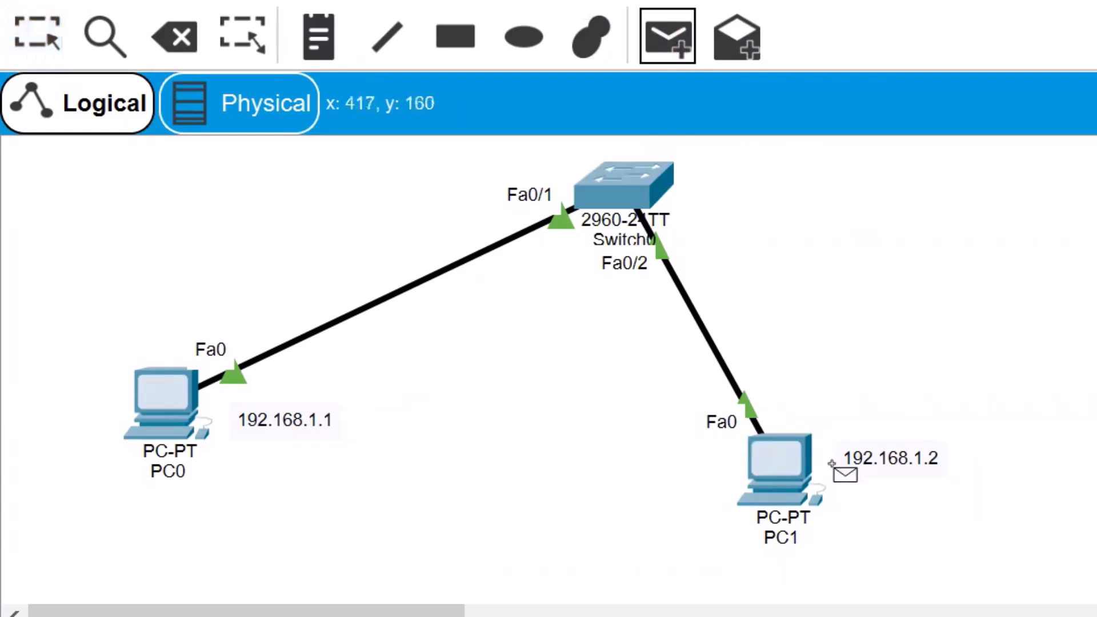
pyautogui.click(772, 472)
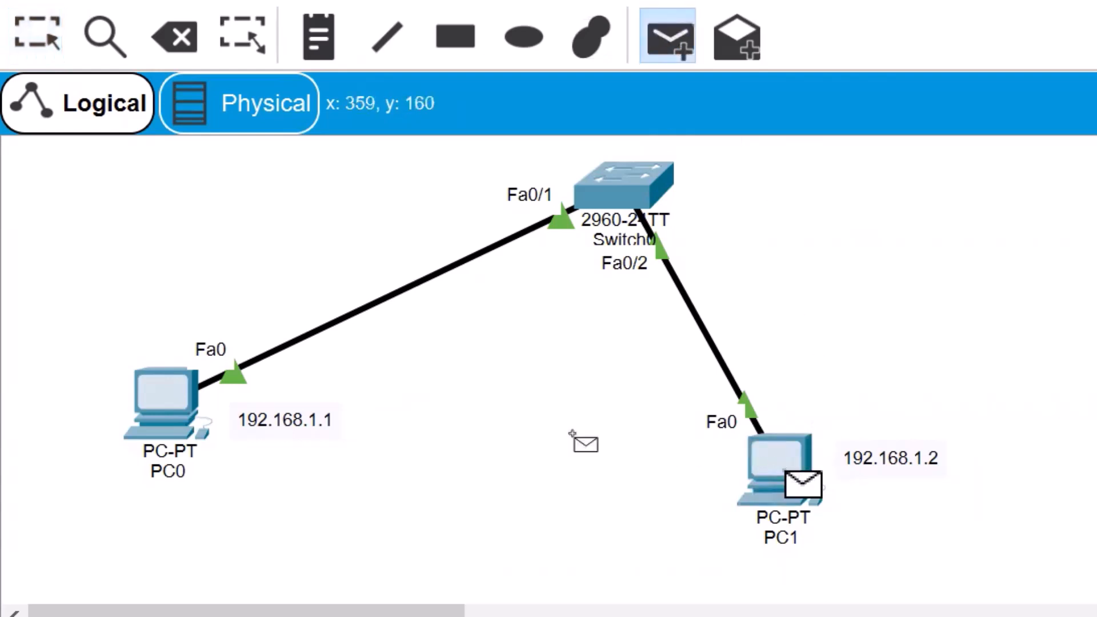
pyautogui.click(168, 405)
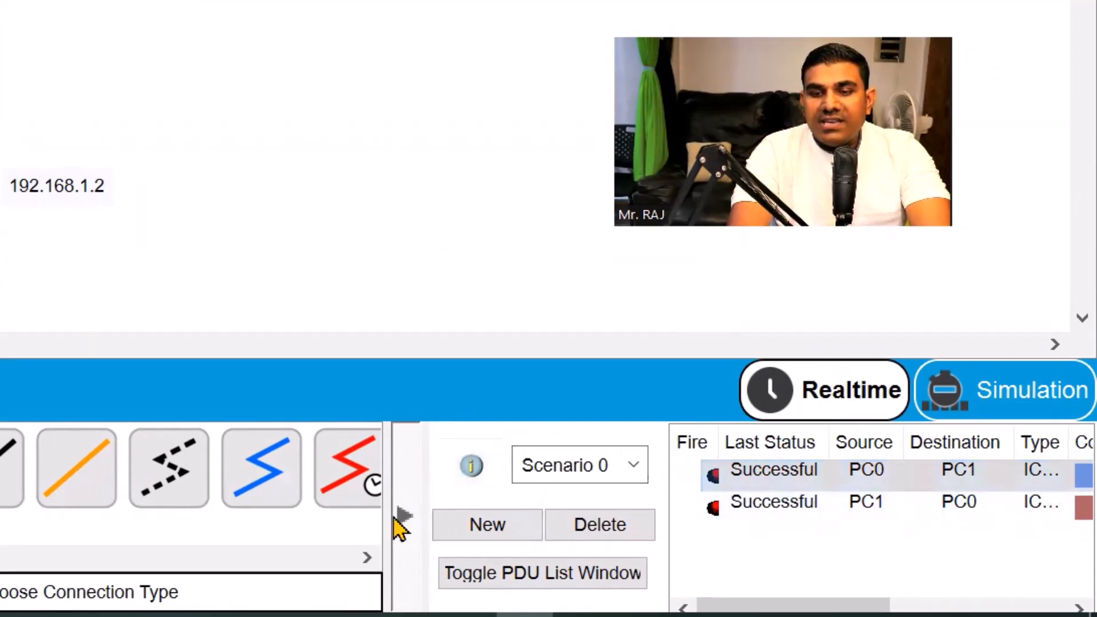
pyautogui.moveTo(385, 514); pyautogui.dragTo(130, 504)
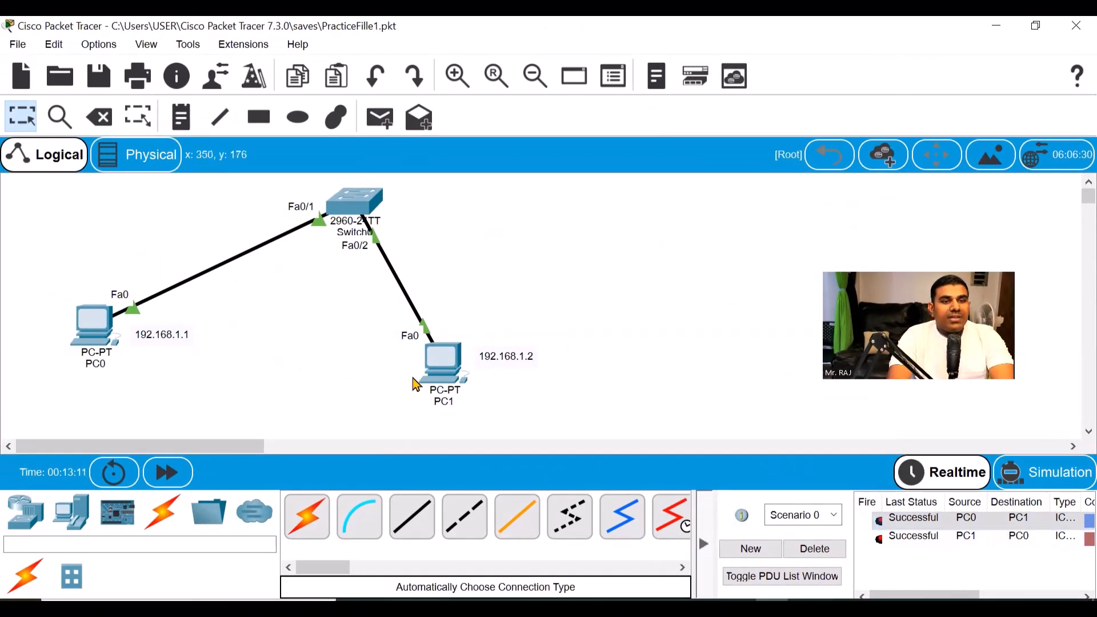
# - View the port status summary of the 2960 switch
pyautogui.moveTo(348, 212)
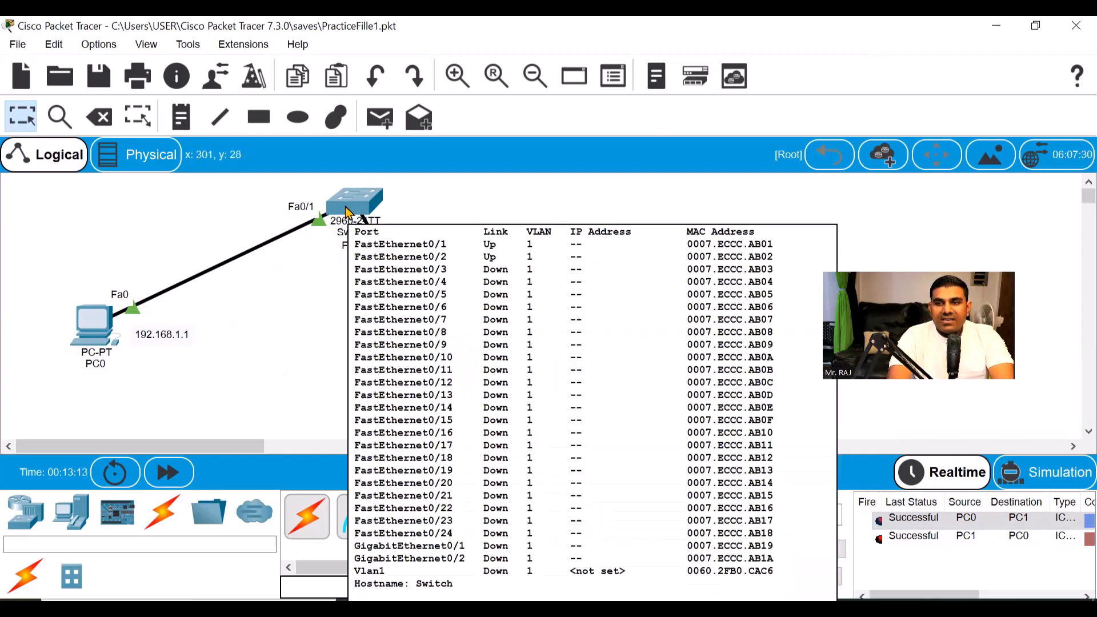